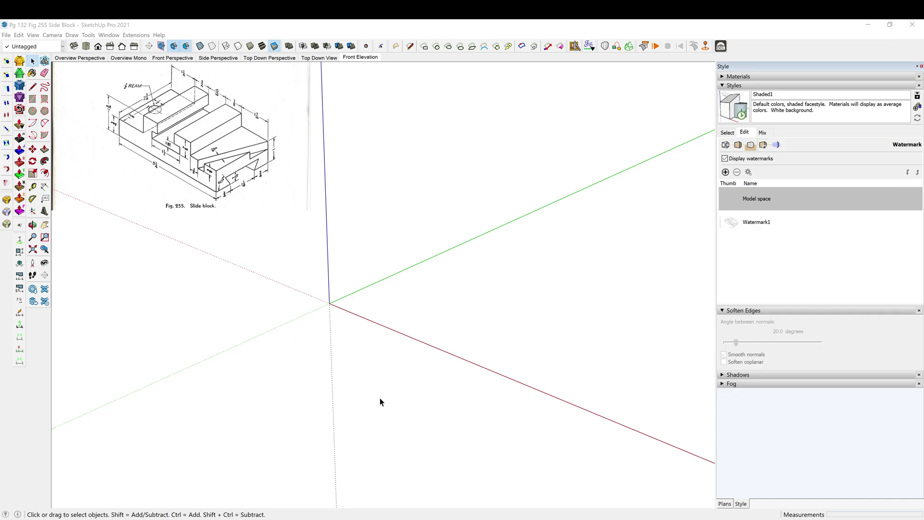
Step: Draw a 5.25 by 2.75 inch rectangle on the ground plane, starting at the origin
{"action": "key", "text": "r"}
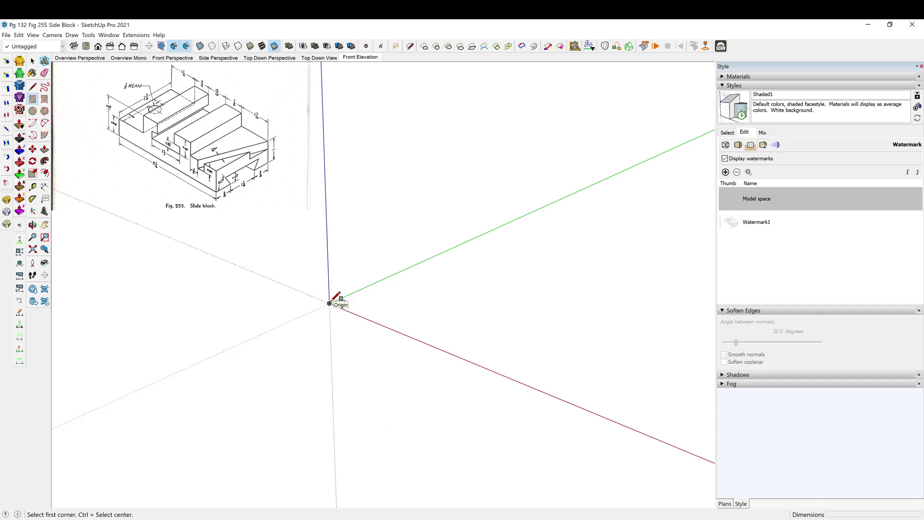
{"action": "left_click", "coordinate": [329, 303]}
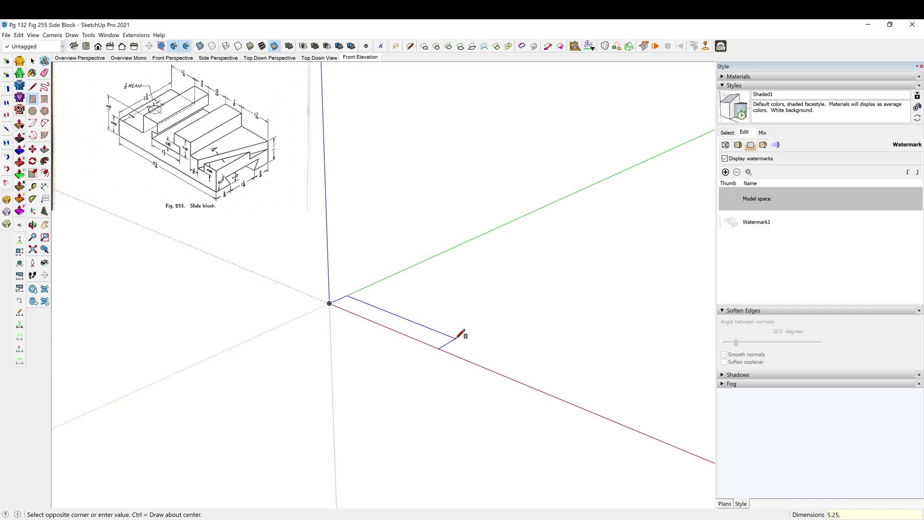
{"action": "key", "text": "Return"}
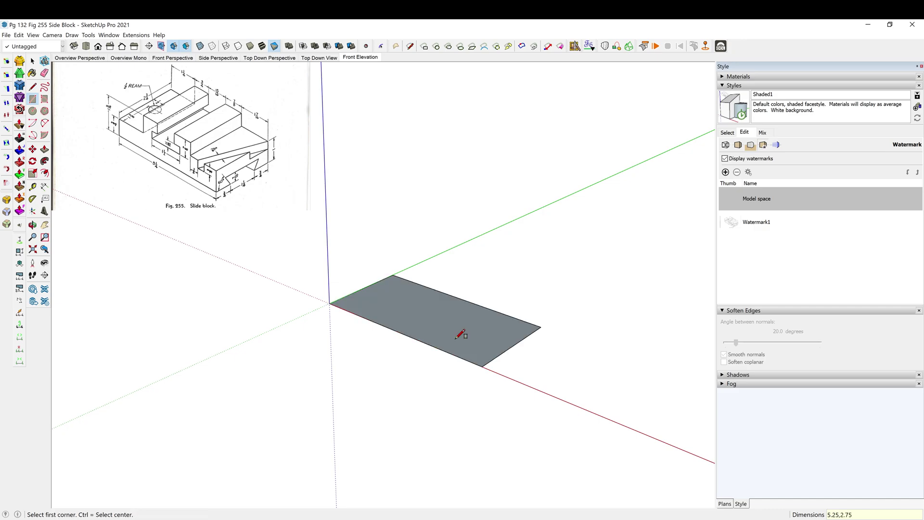
Step: Pull the rectangle up 1 9/16 inches into a solid block
{"action": "key", "text": "p"}
{"action": "left_click", "coordinate": [443, 341]}
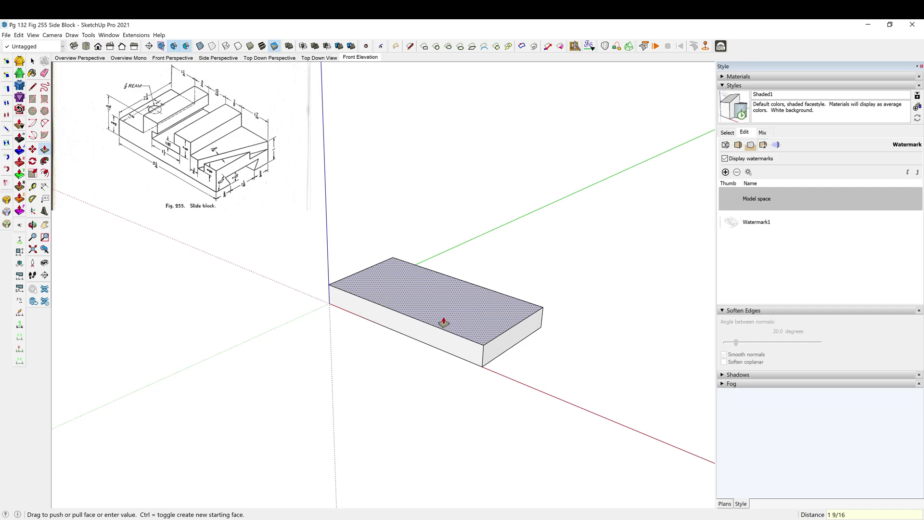
{"action": "key", "text": "Return"}
{"action": "middle_click_drag", "start_coordinate": [440, 333], "coordinate": [386, 284]}
{"action": "key", "text": "space"}
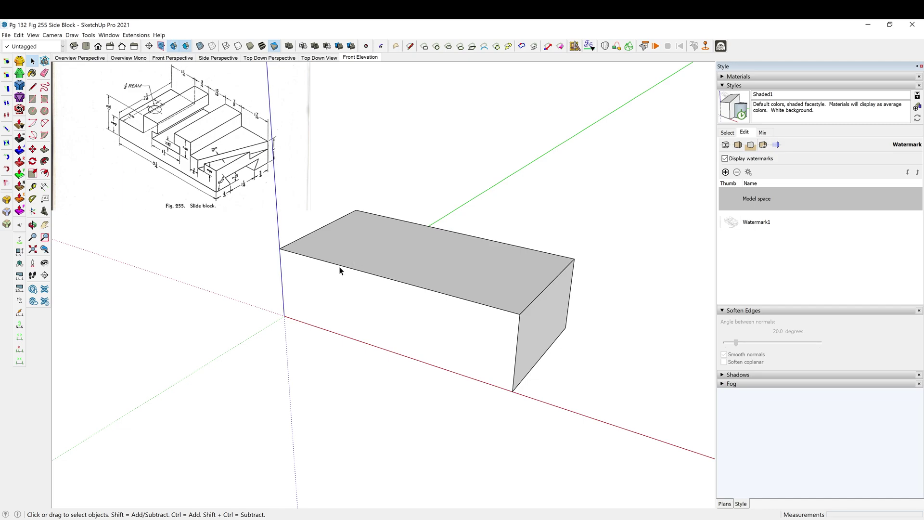
Step: Place a guide 1.25 inches in from the block's end edge at the origin side, and another 0.75 inch beyond it on the top face
{"action": "key", "text": "t"}
{"action": "left_click", "coordinate": [320, 228]}
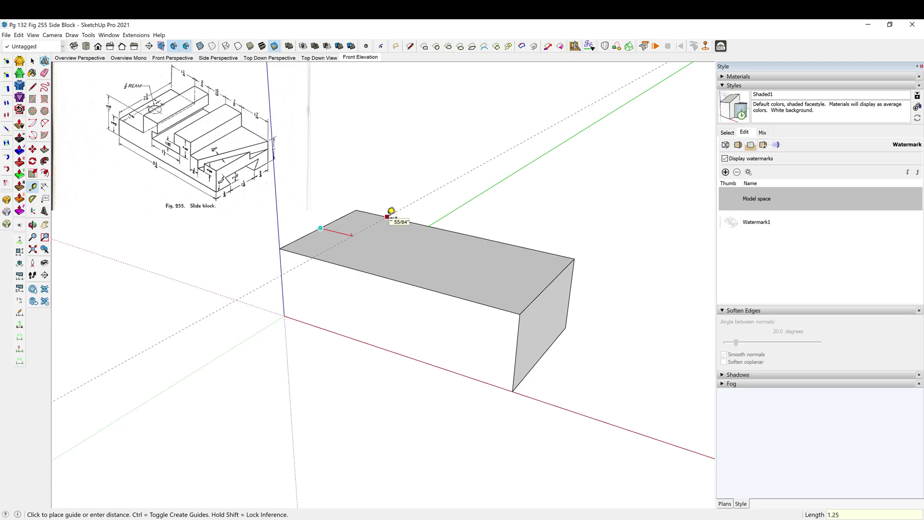
{"action": "left_click", "coordinate": [389, 216]}
{"action": "middle_click_drag", "start_coordinate": [392, 211], "coordinate": [219, 90]}
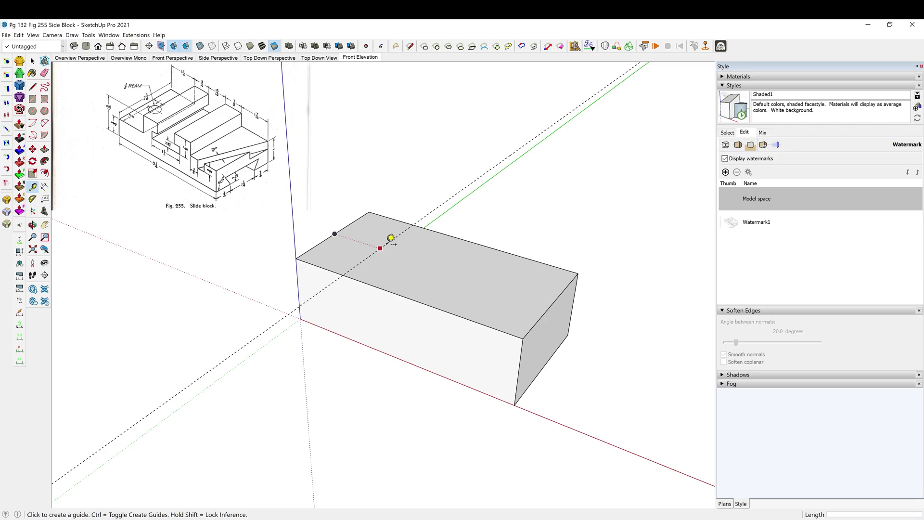
{"action": "left_click", "coordinate": [407, 229]}
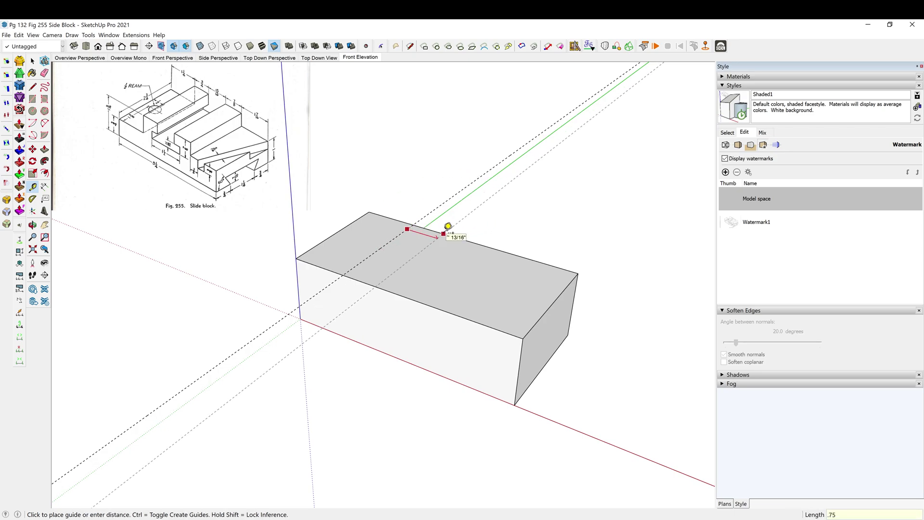
{"action": "left_click", "coordinate": [449, 227]}
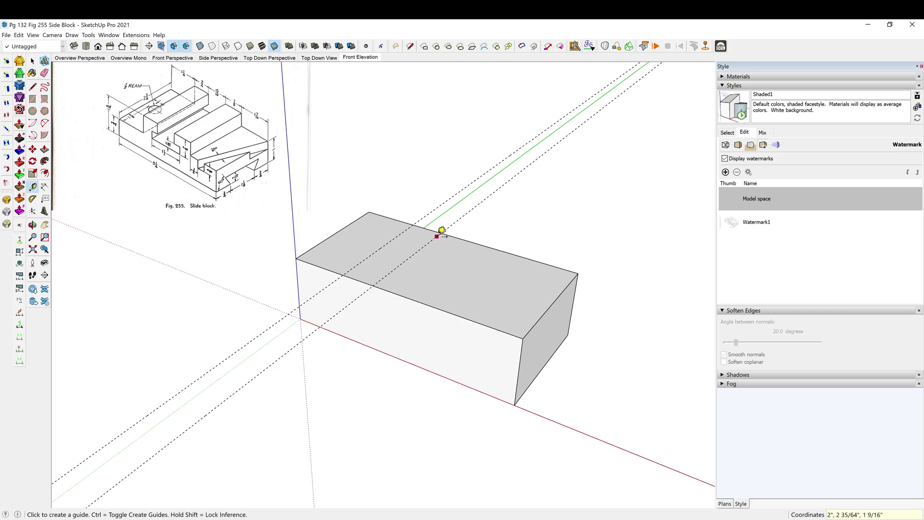
Step: Add top-face guides spaced a further 15/16 inch and 7/8 inch along the block, and measure the remaining distance to its far end
{"action": "left_click", "coordinate": [436, 236]}
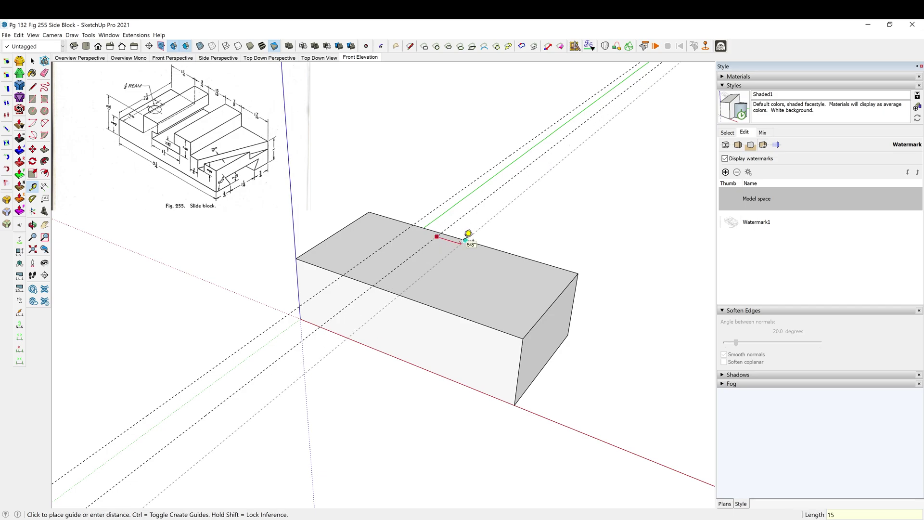
{"action": "left_click", "coordinate": [468, 233]}
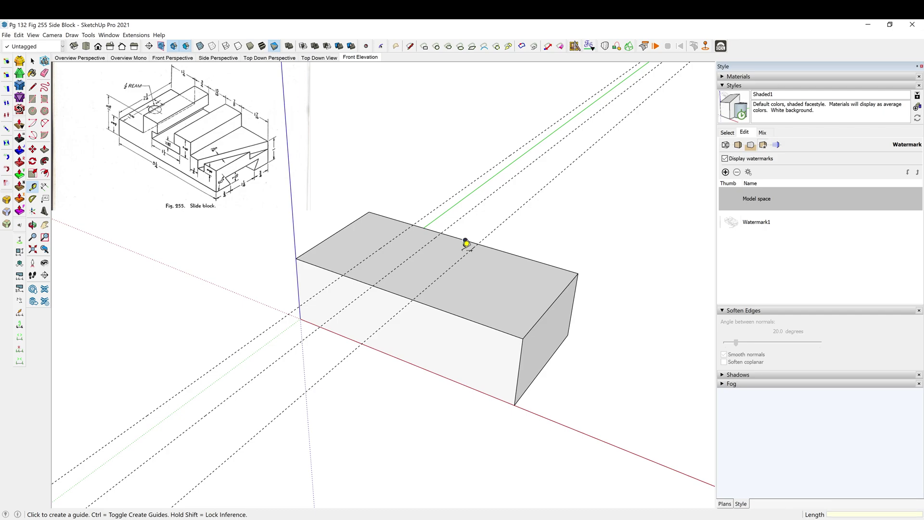
{"action": "left_click", "coordinate": [458, 261]}
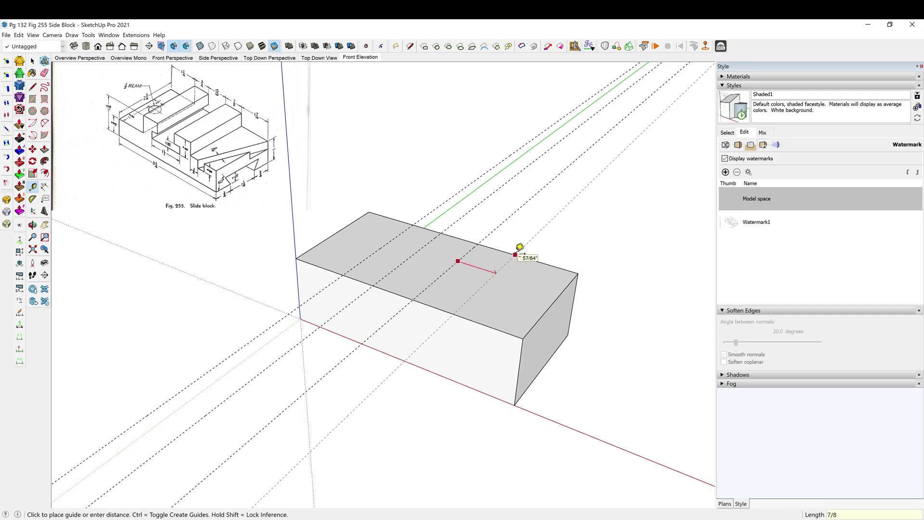
{"action": "left_click", "coordinate": [520, 247]}
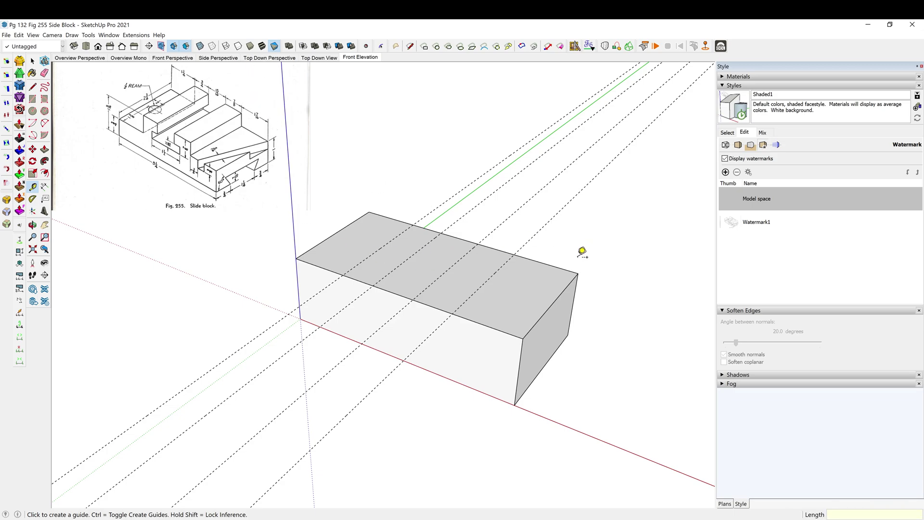
{"action": "left_click", "coordinate": [496, 272]}
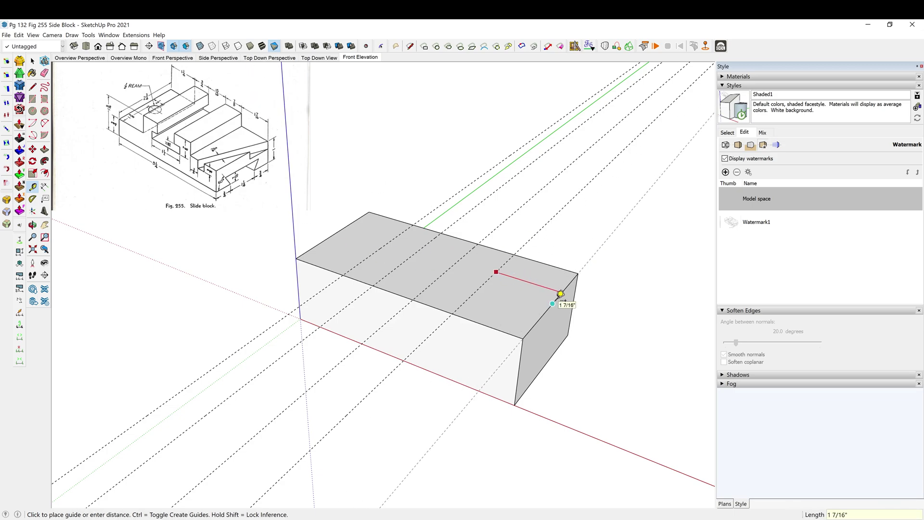
{"action": "left_click", "coordinate": [561, 294]}
Step: Divide the block's top face into five crosswise strips by drawing rectangles snapped to the guides and corners
{"action": "middle_click_drag", "start_coordinate": [363, 326], "coordinate": [365, 322]}
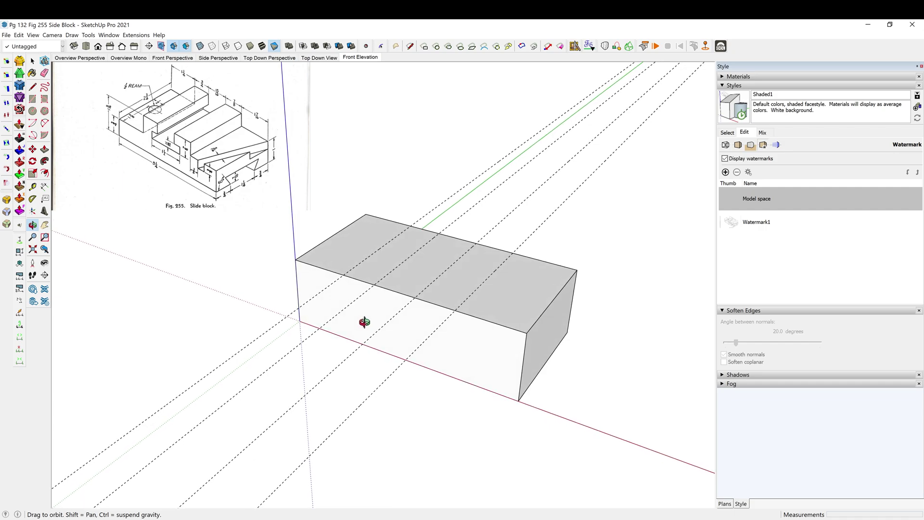
{"action": "key", "text": "r"}
{"action": "left_click", "coordinate": [367, 213]}
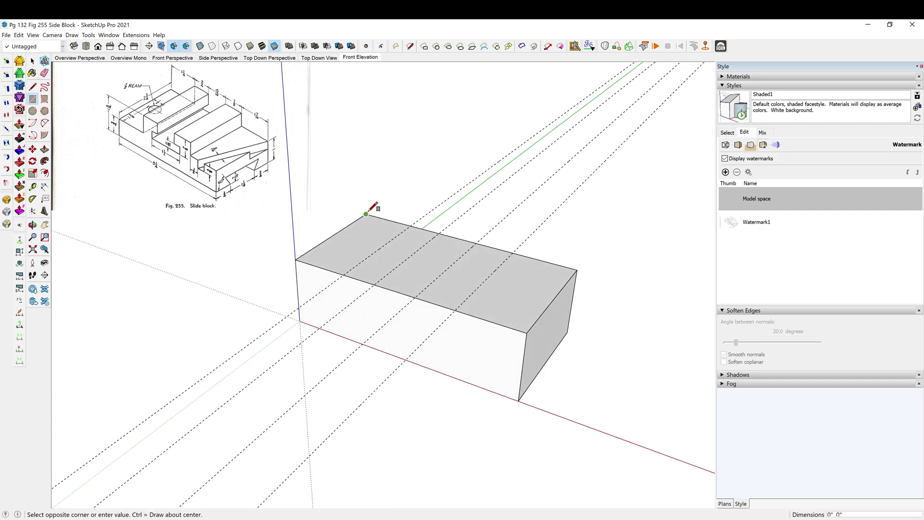
{"action": "left_click", "coordinate": [345, 274]}
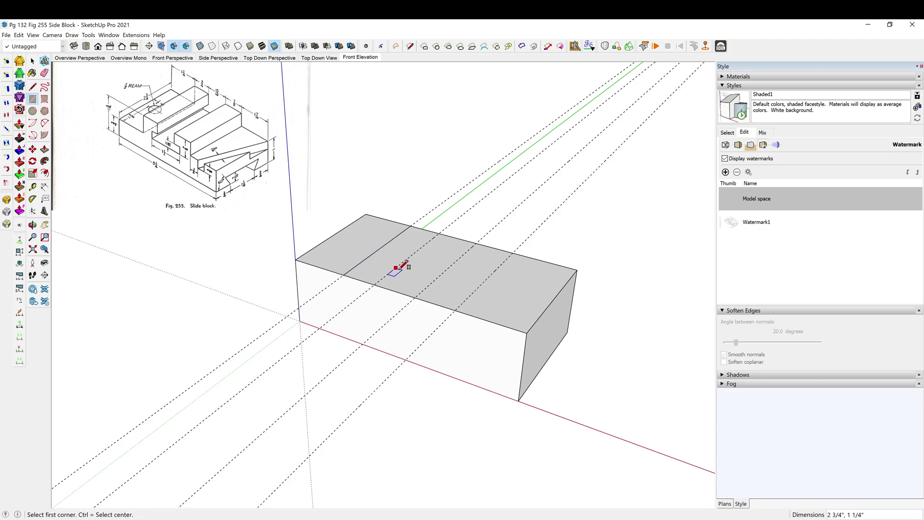
{"action": "left_click", "coordinate": [439, 234]}
{"action": "left_click", "coordinate": [417, 297]}
{"action": "left_click", "coordinate": [514, 249]}
{"action": "key", "text": "Escape"}
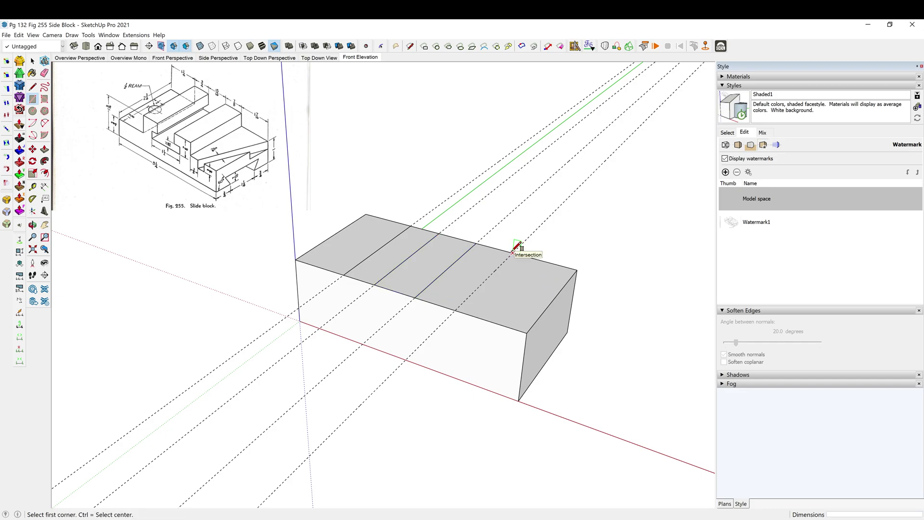
{"action": "left_click", "coordinate": [513, 253]}
{"action": "left_click", "coordinate": [527, 332]}
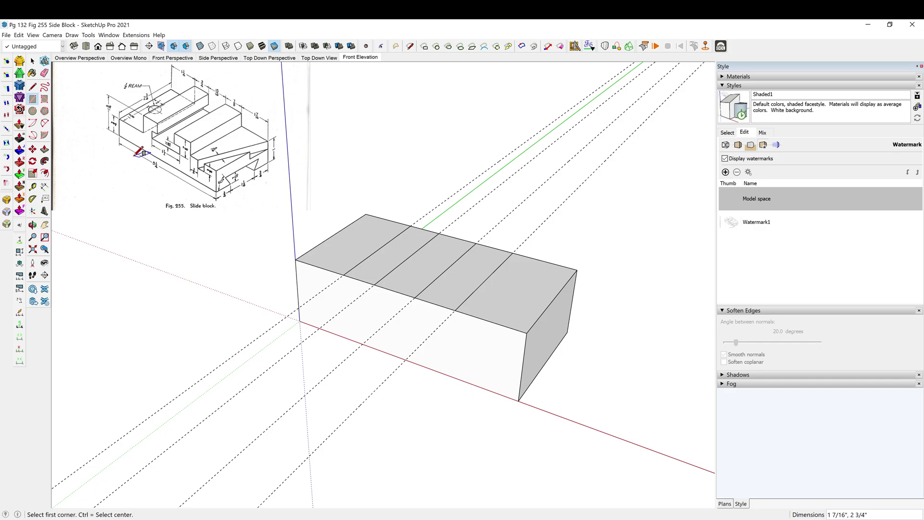
Step: Erase the four crosswise construction guides
{"action": "key", "text": "t"}
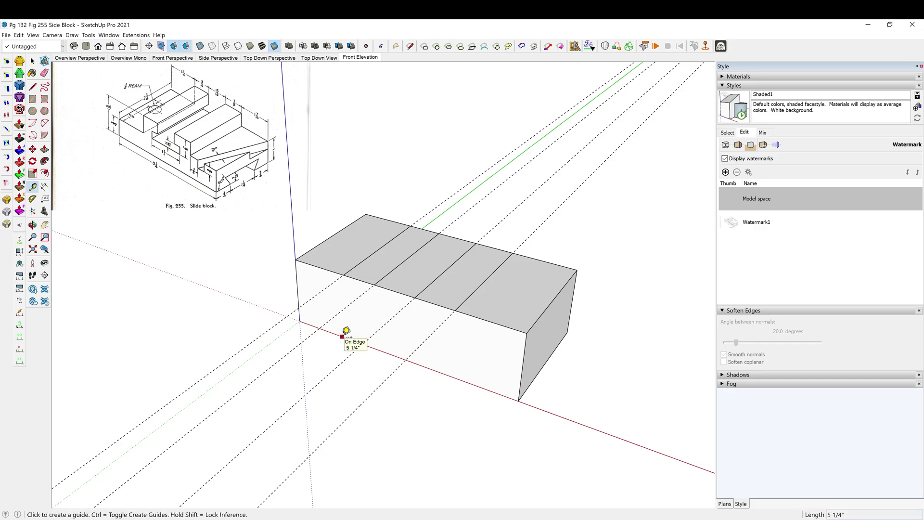
{"action": "key", "text": "e"}
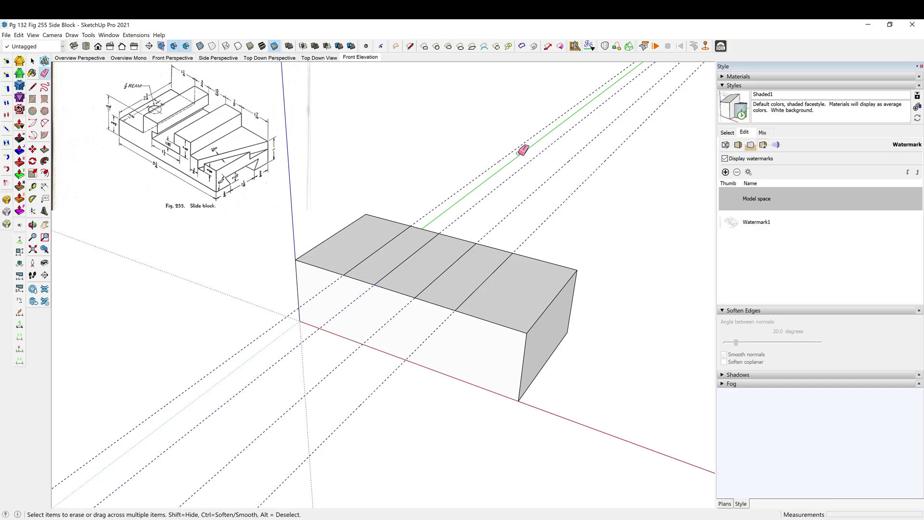
{"action": "mouse_move", "coordinate": [488, 146]}
{"action": "left_mouse_down"}
{"action": "mouse_move", "coordinate": [547, 182]}
{"action": "mouse_move", "coordinate": [589, 220]}
{"action": "mouse_move", "coordinate": [479, 161]}
{"action": "mouse_move", "coordinate": [546, 199]}
{"action": "left_mouse_up"}
Step: Place a horizontal guide on the front face, 3/4 inch above the block's bottom edge
{"action": "key", "text": "t"}
{"action": "left_click", "coordinate": [312, 326]}
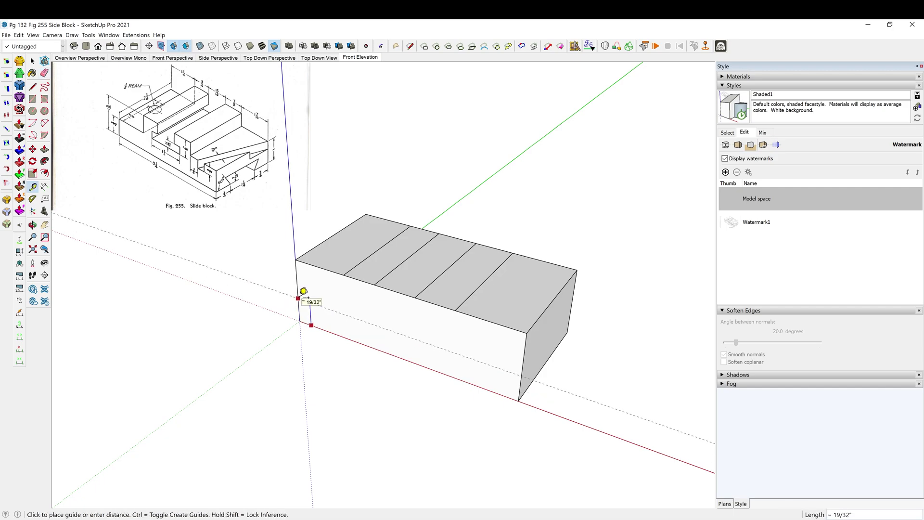
{"action": "key", "text": "Return"}
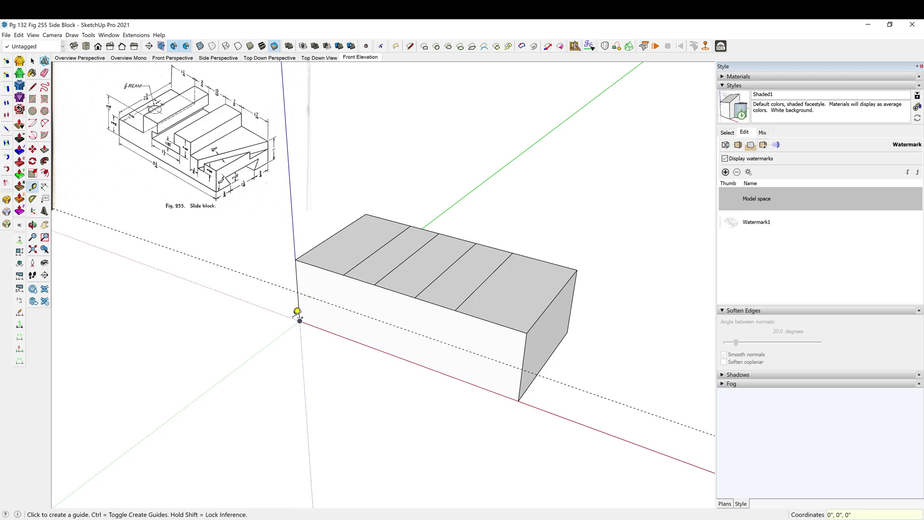
Step: Push the first and third top strips, counted from the origin end, down 13/16 inch to the horizontal guide
{"action": "key", "text": "p"}
{"action": "left_click", "coordinate": [330, 267]}
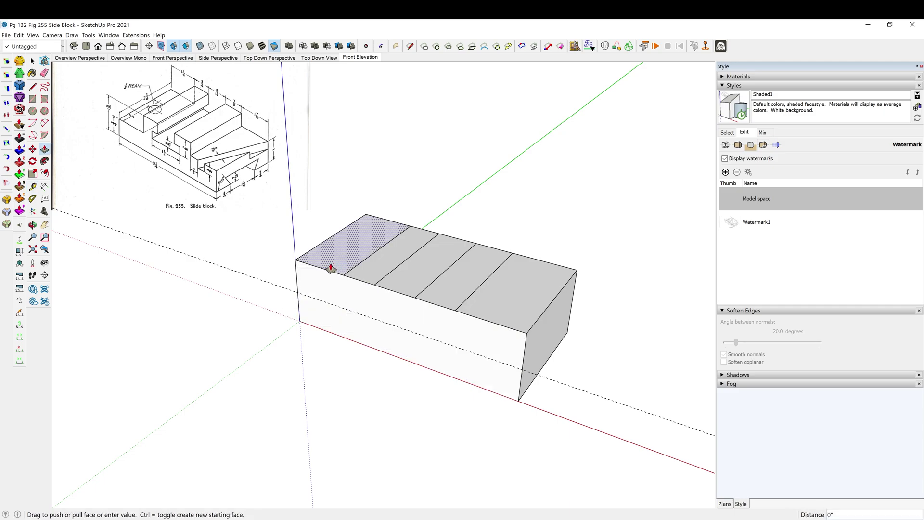
{"action": "left_click", "coordinate": [299, 297]}
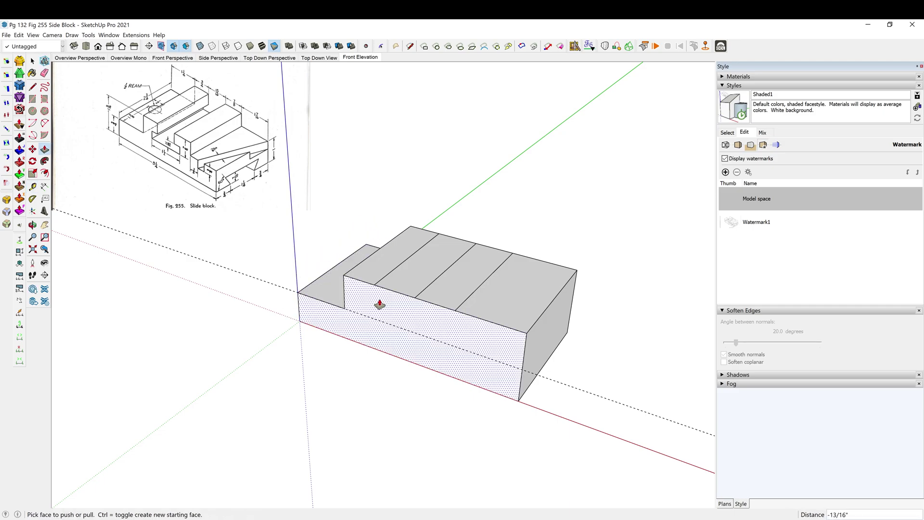
{"action": "left_click", "coordinate": [399, 292]}
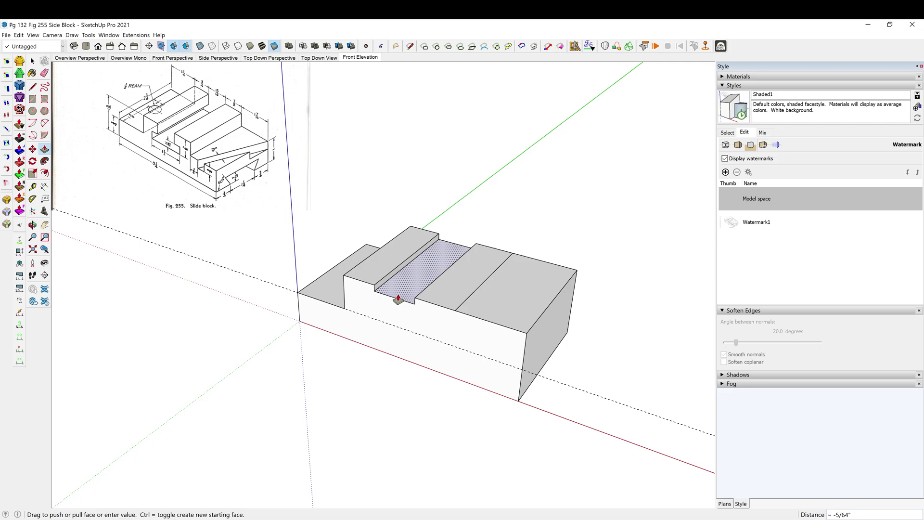
{"action": "left_click", "coordinate": [383, 328]}
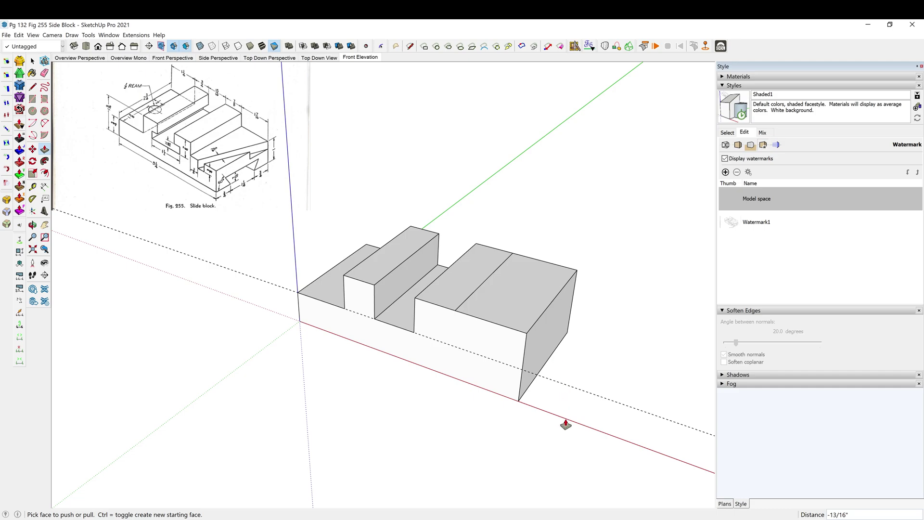
Step: Place a horizontal guide on the end face away from the origin and push the adjoining wide top strip down to it
{"action": "key", "text": "ctrl"}
{"action": "key", "text": "t"}
{"action": "middle_click_drag", "start_coordinate": [592, 391], "coordinate": [530, 383]}
{"action": "left_click", "coordinate": [514, 395]}
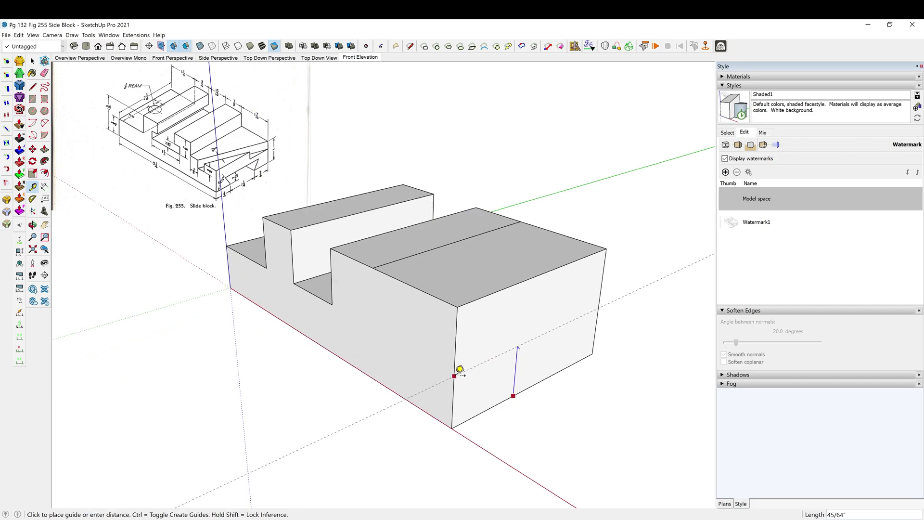
{"action": "key", "text": "Return"}
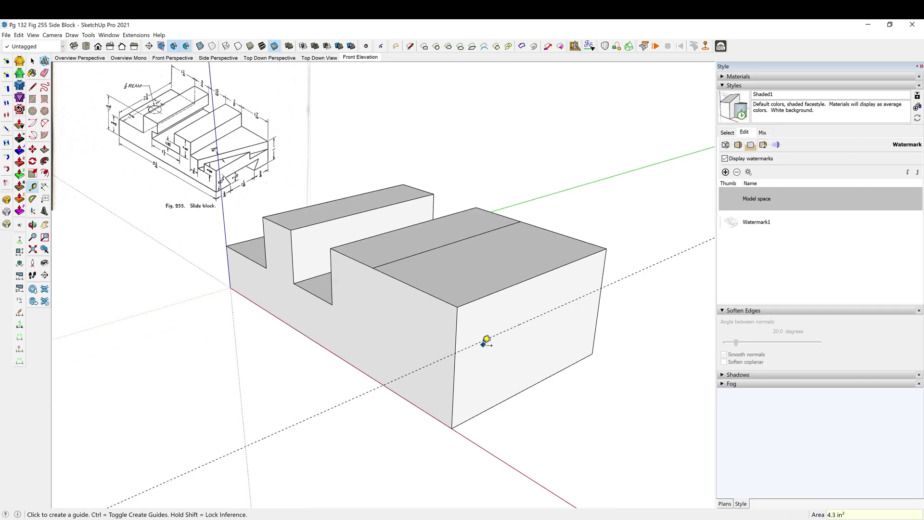
{"action": "key", "text": "p"}
{"action": "left_click", "coordinate": [456, 297]}
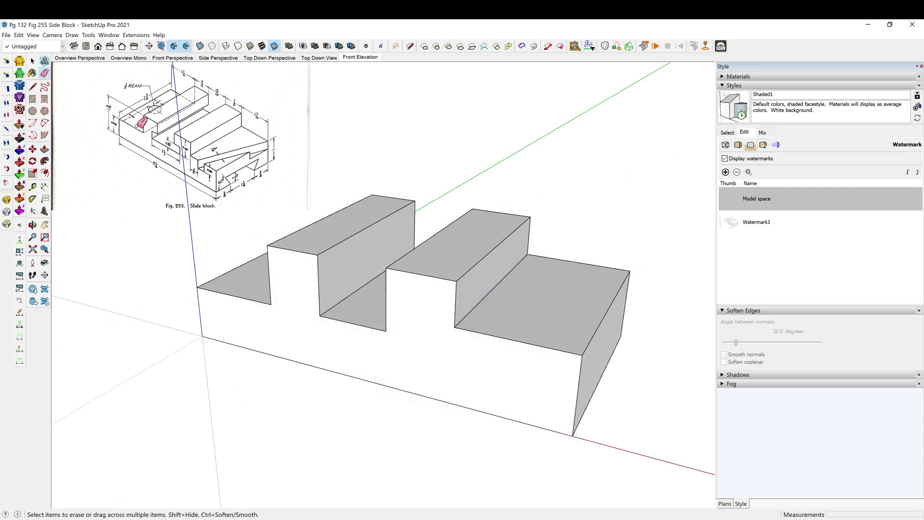
Step: Place crossing guides on the low step at the origin end, 1 3/4 inch from its front edge and 0.5 inch from its outer end edge
{"action": "middle_click_drag", "start_coordinate": [142, 123], "coordinate": [139, 127]}
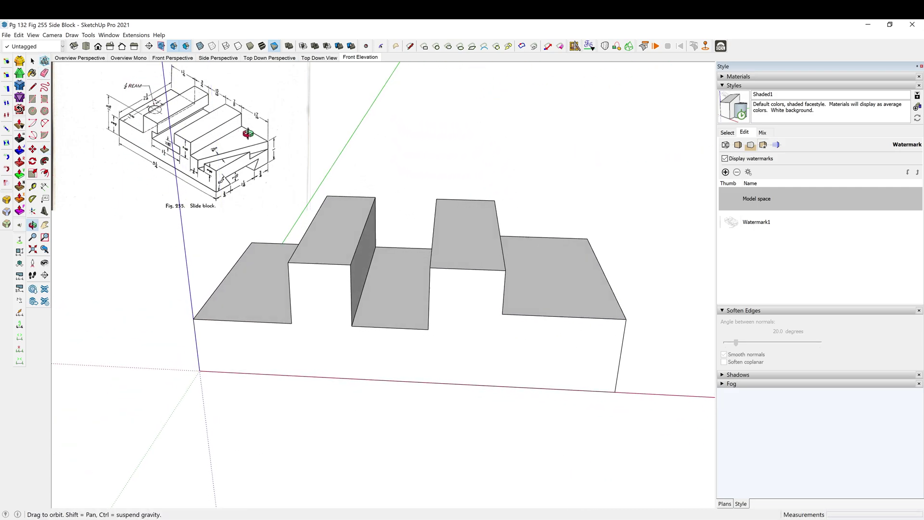
{"action": "middle_click_drag", "start_coordinate": [243, 283], "coordinate": [413, 355]}
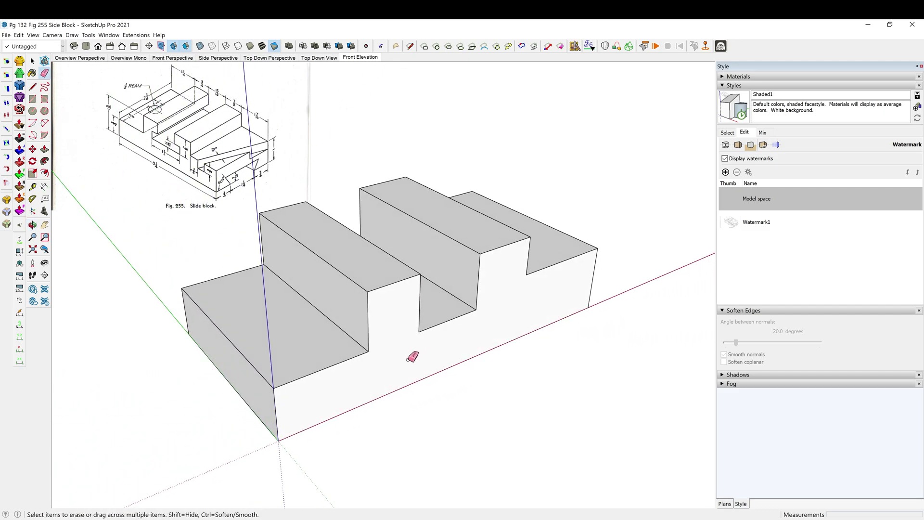
{"action": "key", "text": "t"}
{"action": "left_click", "coordinate": [323, 367]}
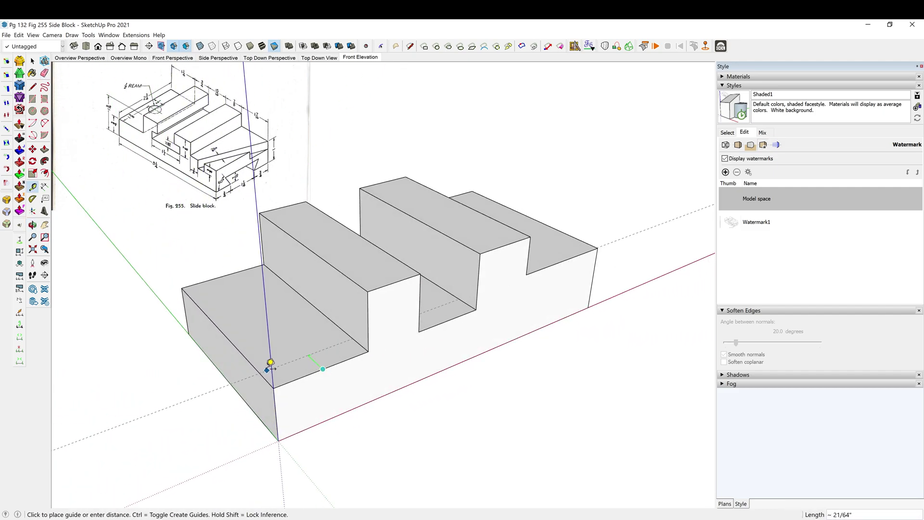
{"action": "type", "text": "1 3/4"}
{"action": "key", "text": "Return"}
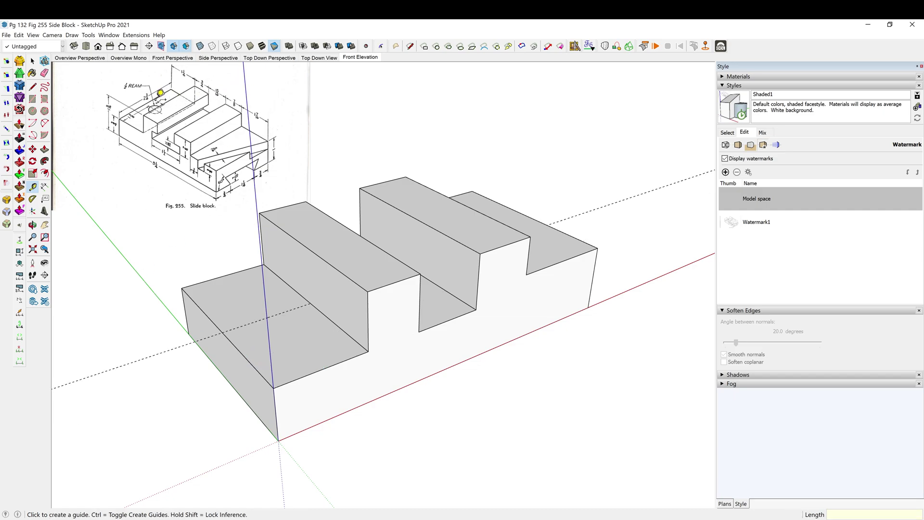
{"action": "left_click", "coordinate": [241, 353]}
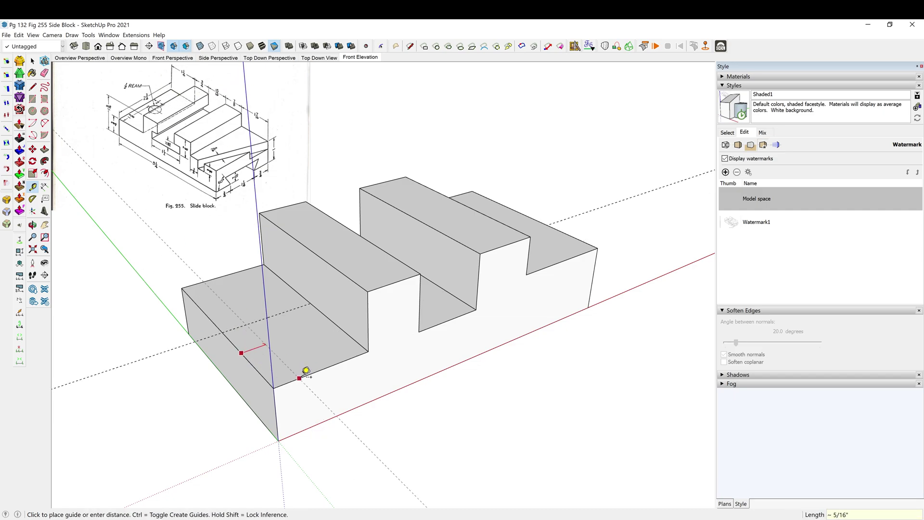
{"action": "key", "text": "Return"}
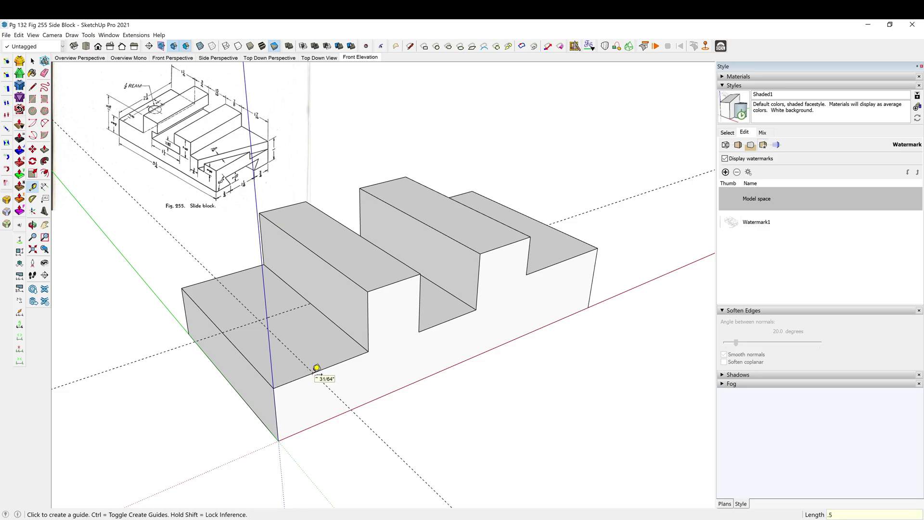
Step: Draw a 0.25 inch radius circle at the guides' intersection and push it 3/4 inch down through the block
{"action": "key", "text": "r"}
{"action": "key", "text": "c"}
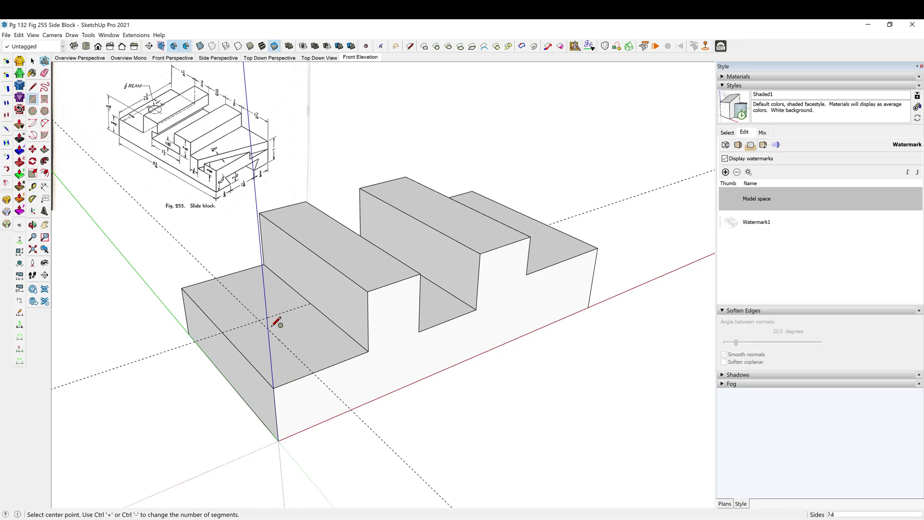
{"action": "middle_click_drag", "start_coordinate": [279, 324], "coordinate": [245, 275]}
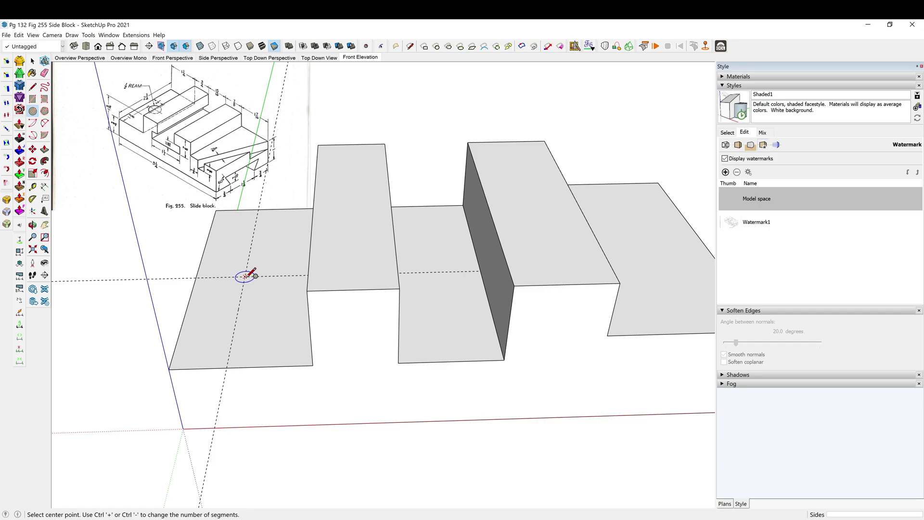
{"action": "left_click", "coordinate": [245, 277]}
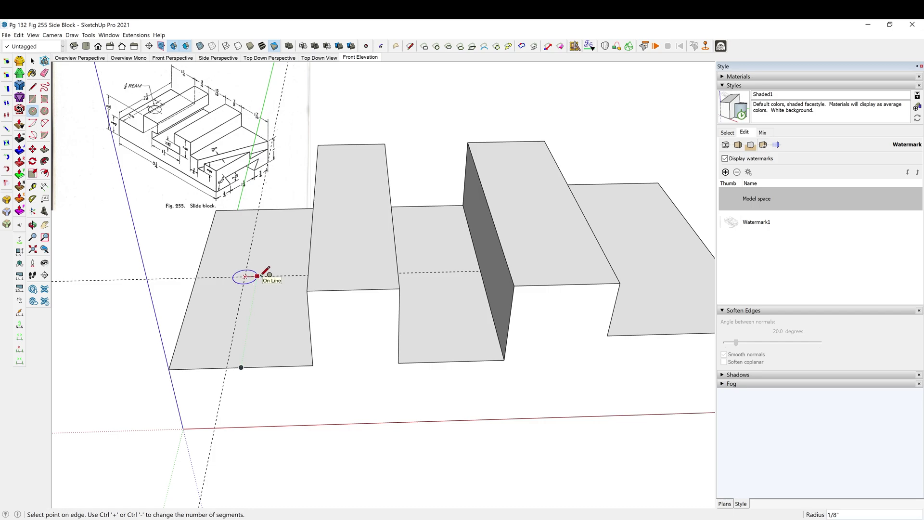
{"action": "left_click", "coordinate": [268, 275]}
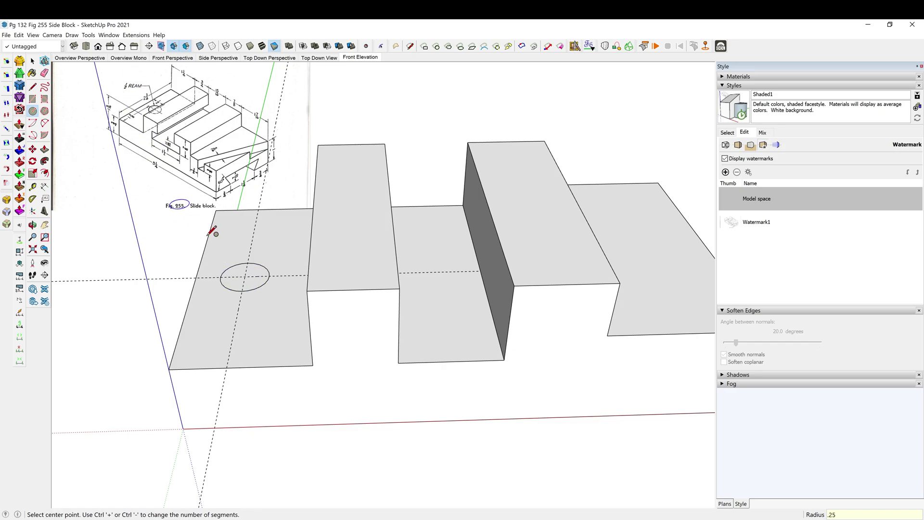
{"action": "key", "text": "p"}
{"action": "left_click", "coordinate": [239, 288]}
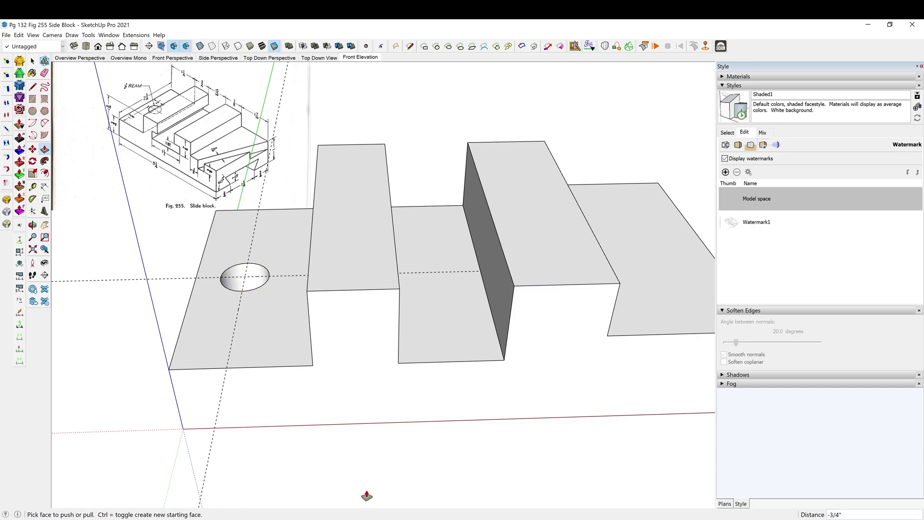
Step: Place a vertical guide through the middle of the front face's slot and another 3/4 inch from it toward the origin end
{"action": "middle_click_drag", "start_coordinate": [367, 496], "coordinate": [76, 392]}
{"action": "middle_click_drag", "start_coordinate": [244, 404], "coordinate": [410, 415]}
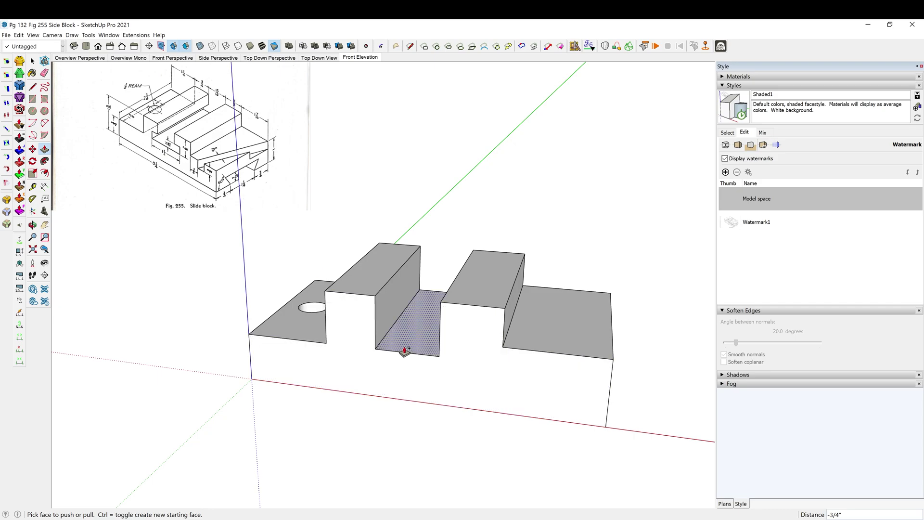
{"action": "key", "text": "t"}
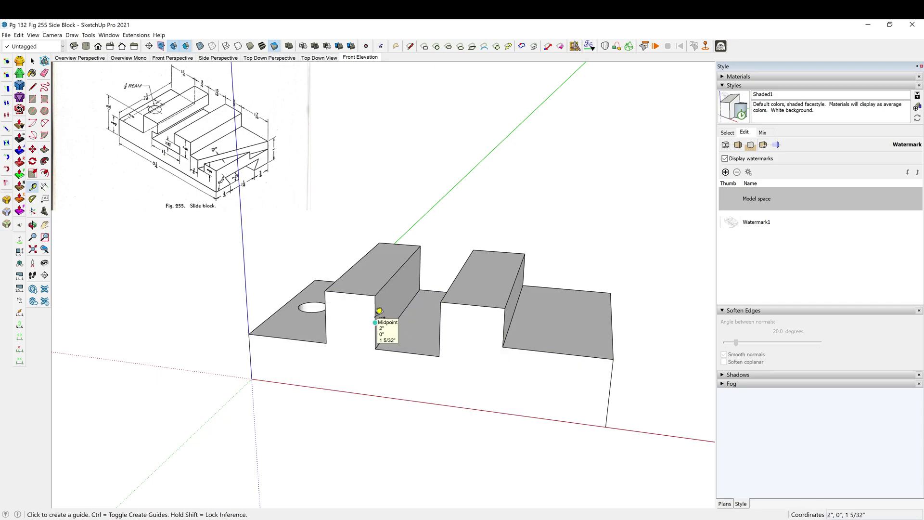
{"action": "left_click", "coordinate": [375, 323]}
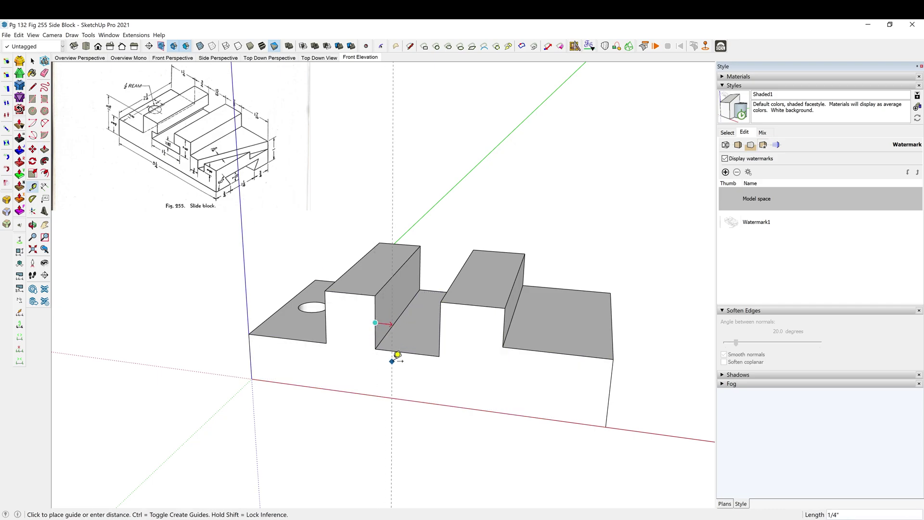
{"action": "left_click", "coordinate": [414, 347]}
{"action": "left_click", "coordinate": [407, 353]}
{"action": "key", "text": "Return"}
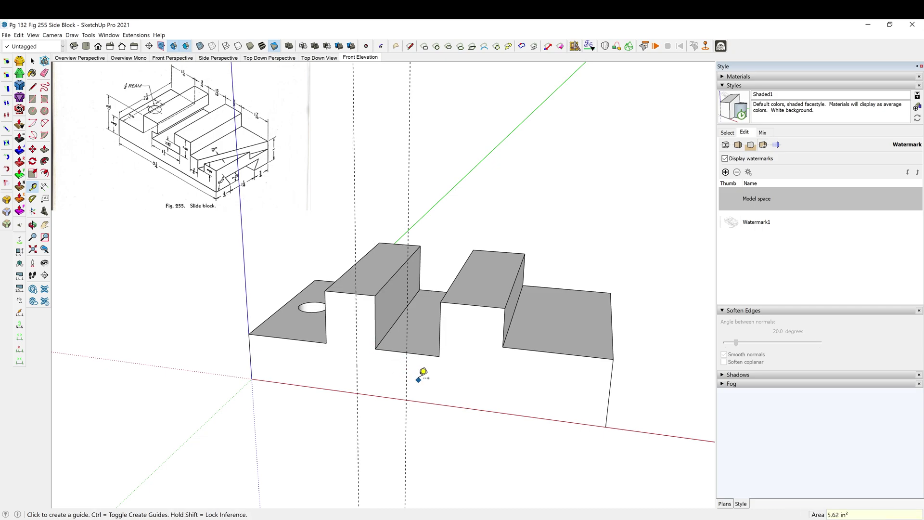
Step: Place a vertical guide 0.75 inch from the slot's center guide on the side away from the origin
{"action": "left_click", "coordinate": [407, 373]}
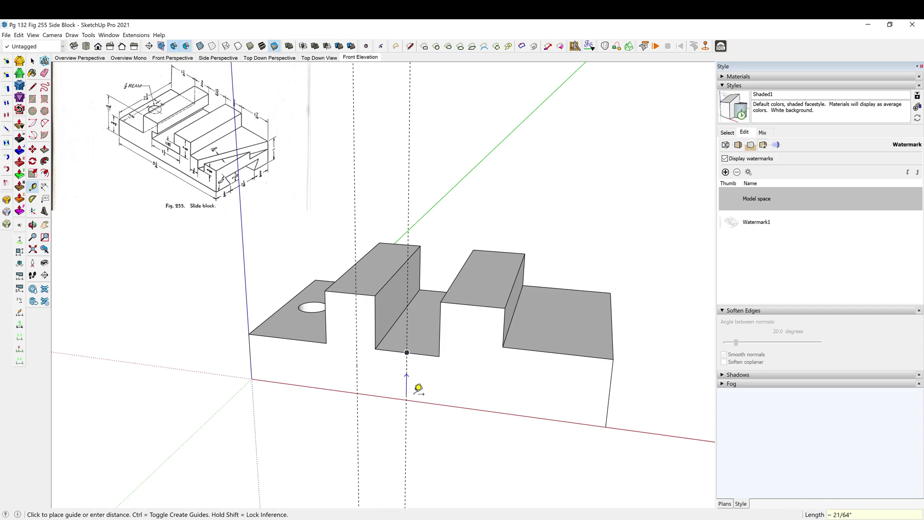
{"action": "key", "text": "Escape"}
{"action": "left_click", "coordinate": [409, 380]}
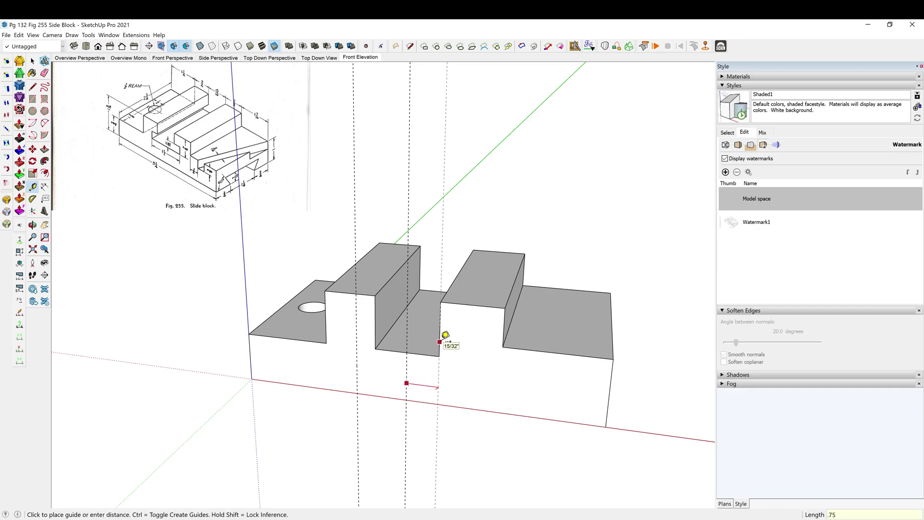
{"action": "type", "text": ".75"}
{"action": "key", "text": "Return"}
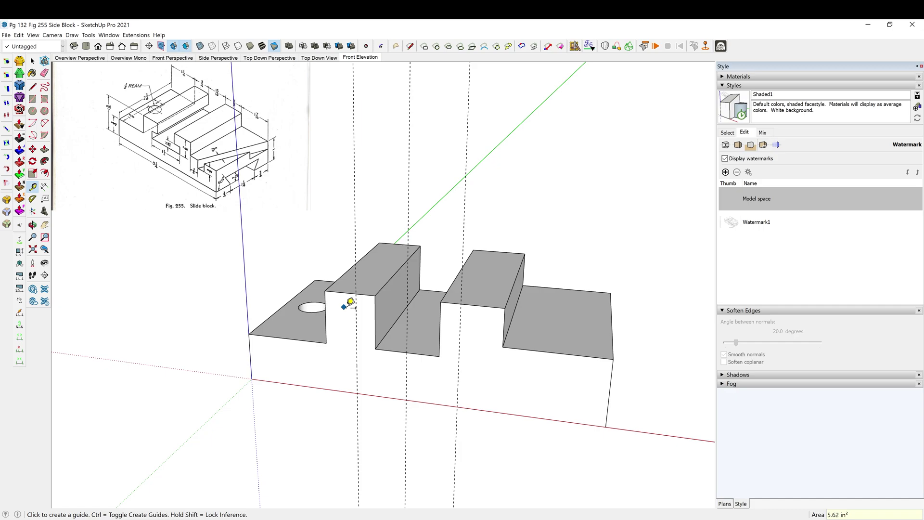
Step: Add a guide segment along the slot floor between the outer vertical guides and a horizontal guide 11/32 inch above the floor
{"action": "left_click", "coordinate": [357, 347]}
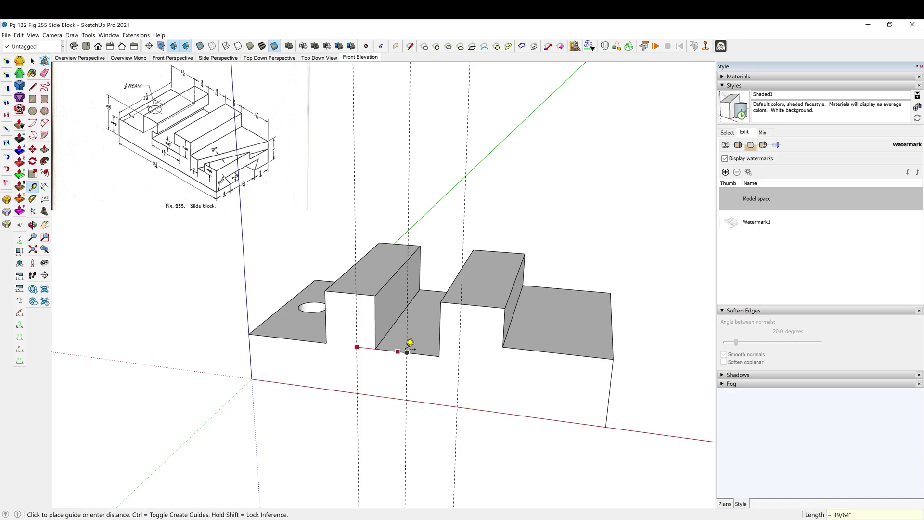
{"action": "left_click", "coordinate": [461, 350]}
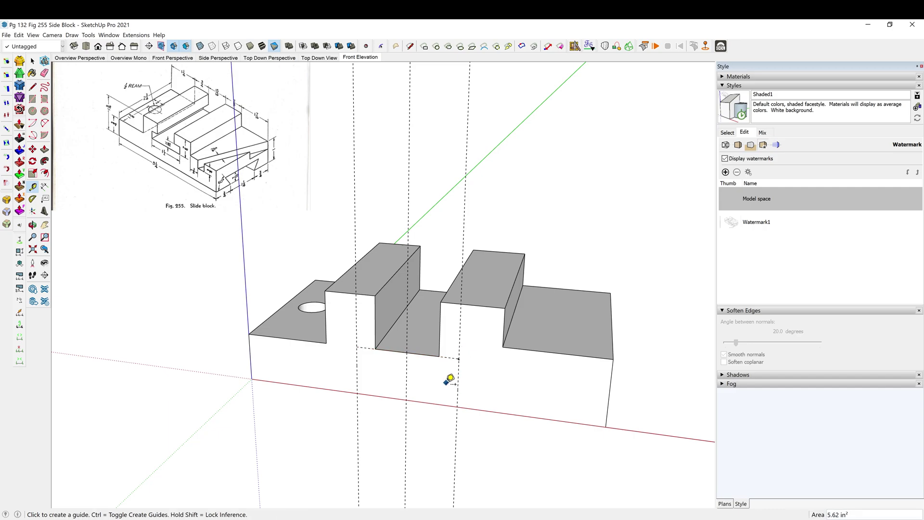
{"action": "left_click", "coordinate": [385, 348]}
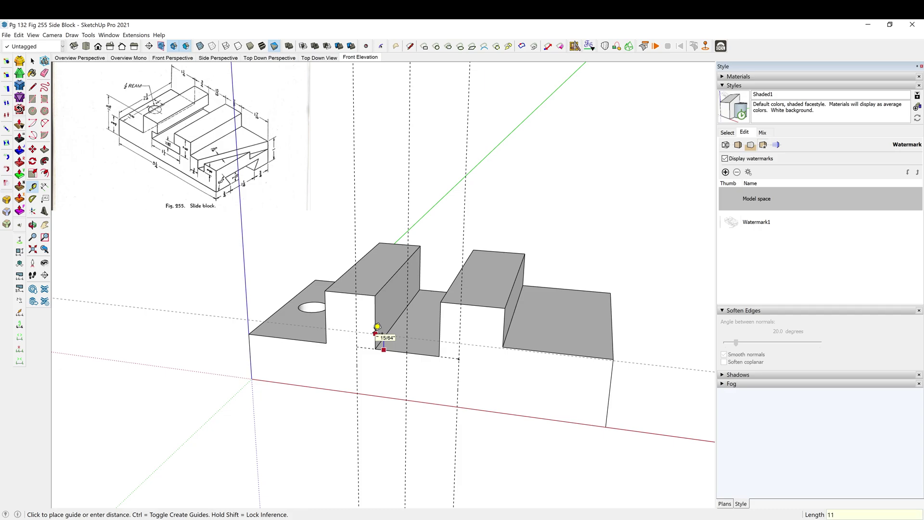
{"action": "type", "text": "11/32"}
{"action": "key", "text": "Return"}
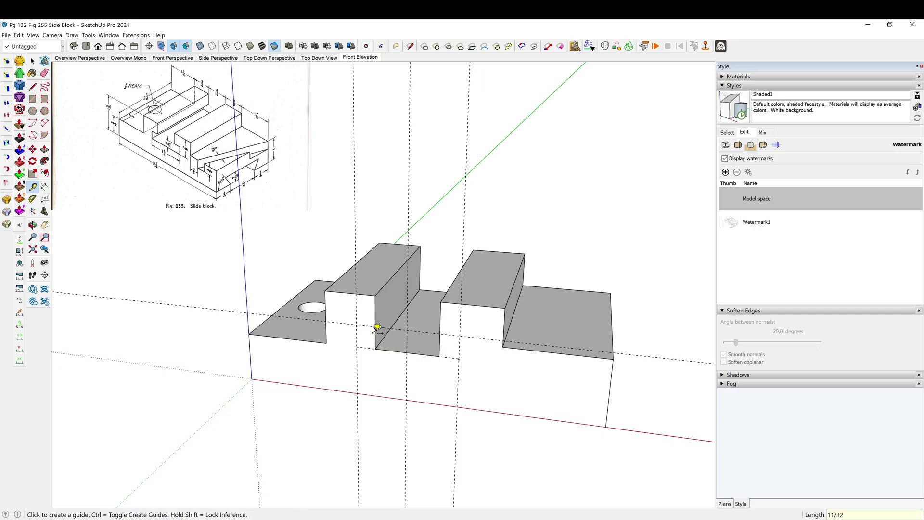
Step: Draw 11/32 by 9/32 inch rectangles on the front face at both lower sides of the slot, between its walls and the outer guides
{"action": "key", "text": "r"}
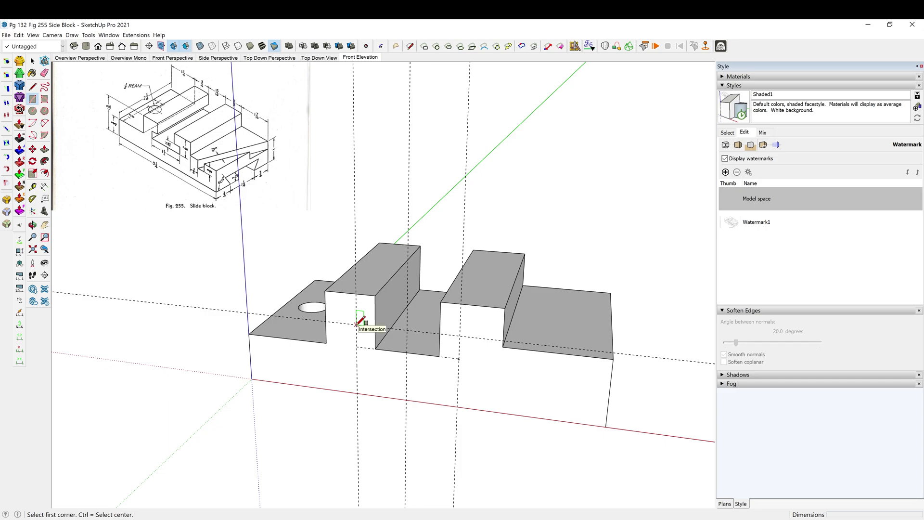
{"action": "left_click", "coordinate": [357, 324]}
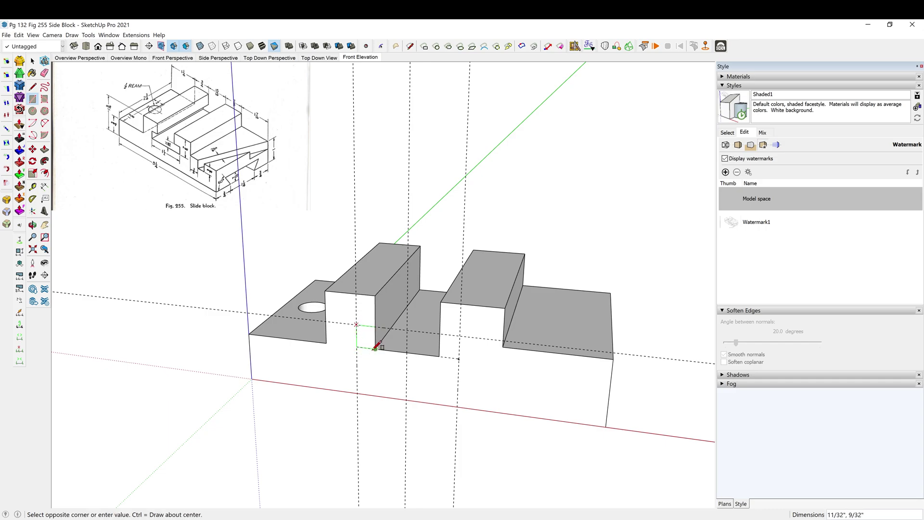
{"action": "left_click", "coordinate": [375, 348]}
{"action": "left_click", "coordinate": [439, 335]}
{"action": "left_click", "coordinate": [460, 358]}
Step: Push both undercut rectangles 2 3/4 inch through the block's full depth to form the T-slot
{"action": "key", "text": "p"}
{"action": "left_click", "coordinate": [367, 336]}
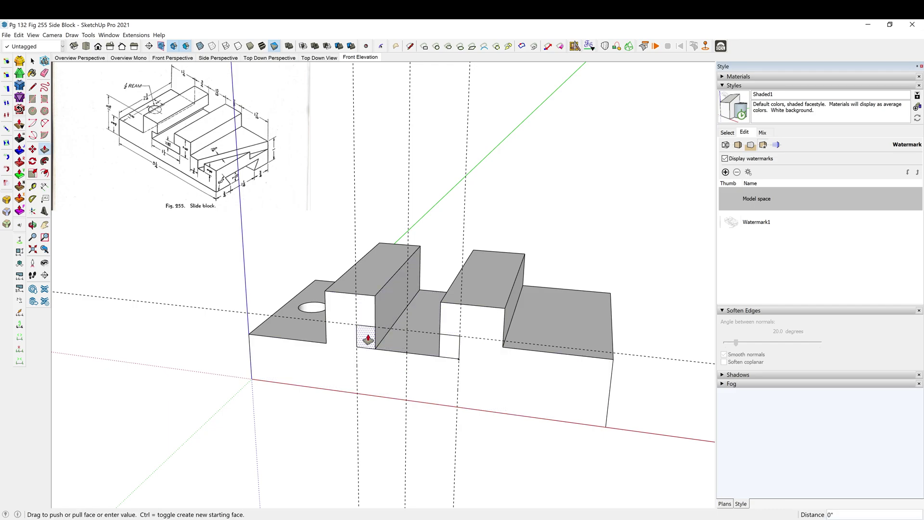
{"action": "left_click", "coordinate": [428, 281]}
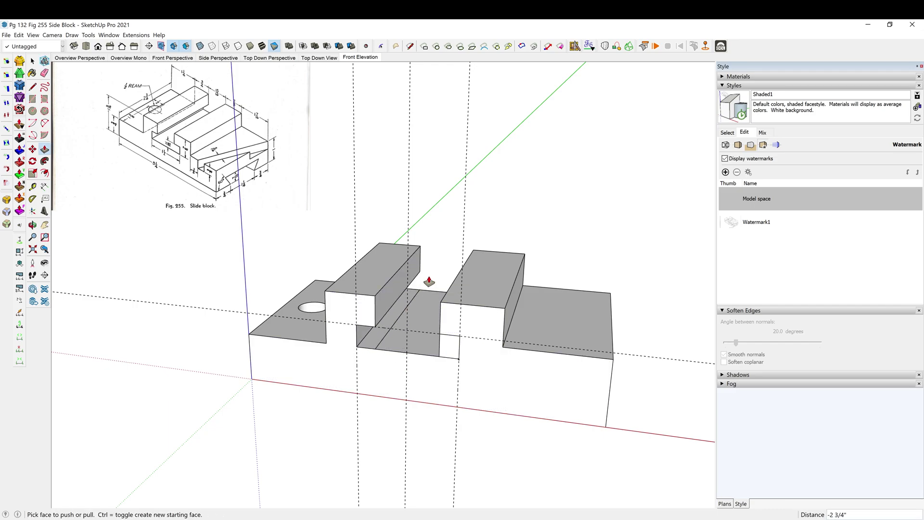
{"action": "double_click", "coordinate": [445, 346]}
Step: Erase the two leftover edges on the T-slot floor and clear all the construction guides
{"action": "key", "text": "e"}
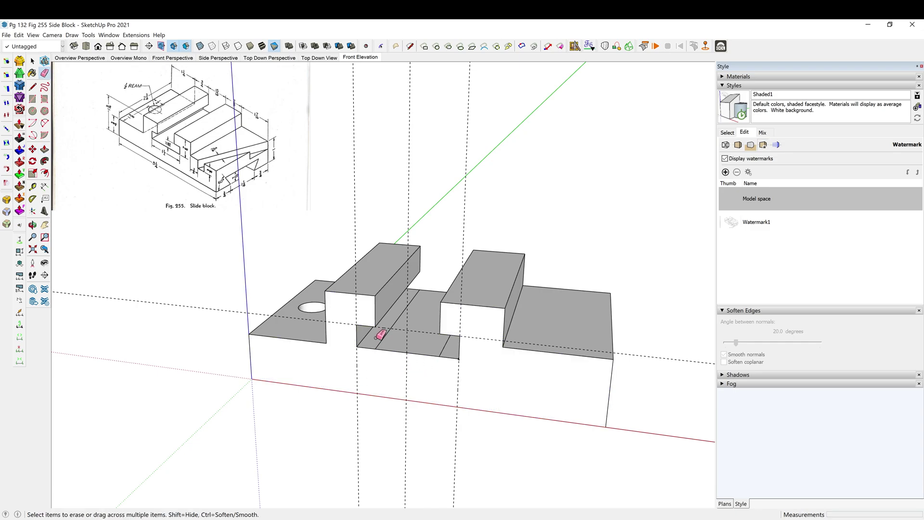
{"action": "left_click", "coordinate": [384, 333]}
{"action": "mouse_move", "coordinate": [327, 434]}
{"action": "middle_mouse_down"}
{"action": "mouse_move", "coordinate": [341, 397]}
{"action": "mouse_move", "coordinate": [393, 356]}
{"action": "mouse_move", "coordinate": [390, 408]}
{"action": "mouse_move", "coordinate": [289, 402]}
{"action": "mouse_move", "coordinate": [295, 394]}
{"action": "mouse_move", "coordinate": [518, 440]}
{"action": "mouse_move", "coordinate": [492, 454]}
{"action": "middle_mouse_up"}
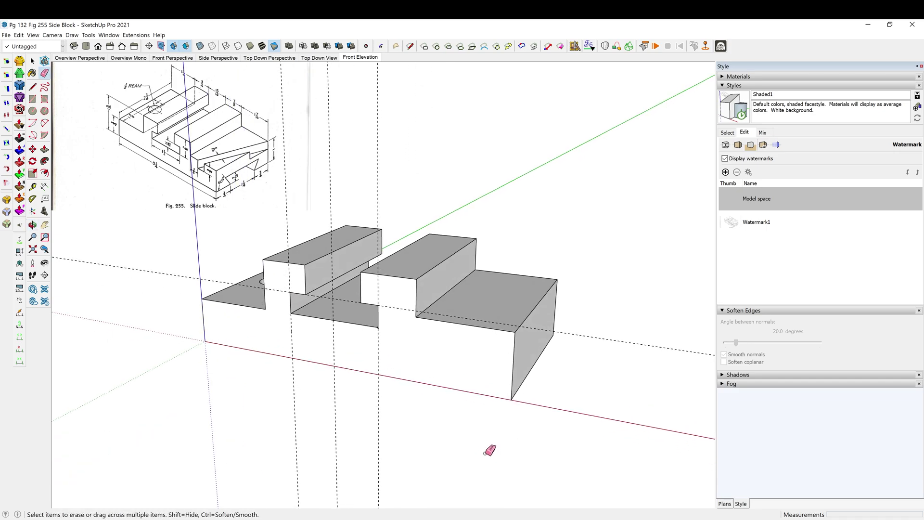
{"action": "middle_click_drag", "start_coordinate": [521, 386], "coordinate": [524, 390]}
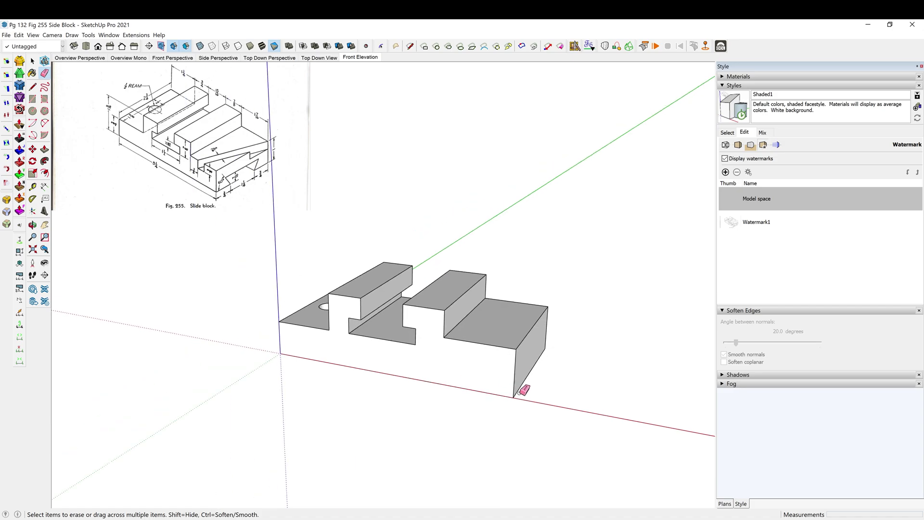
Step: Place a guide on the wide low shelf, parallel to and 3/8 inch from the adjoining ridge wall
{"action": "scroll", "coordinate": [501, 371], "scroll_direction": "up", "scroll_amount": 3}
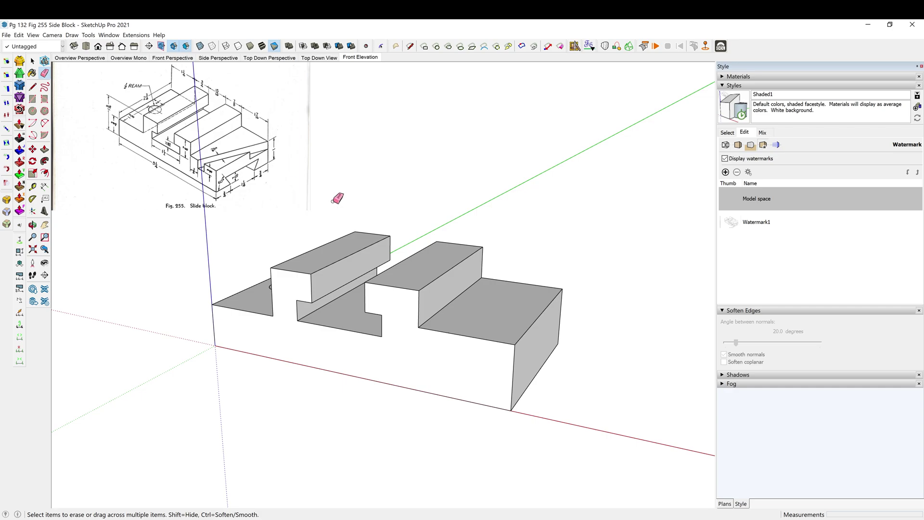
{"action": "key", "text": "t"}
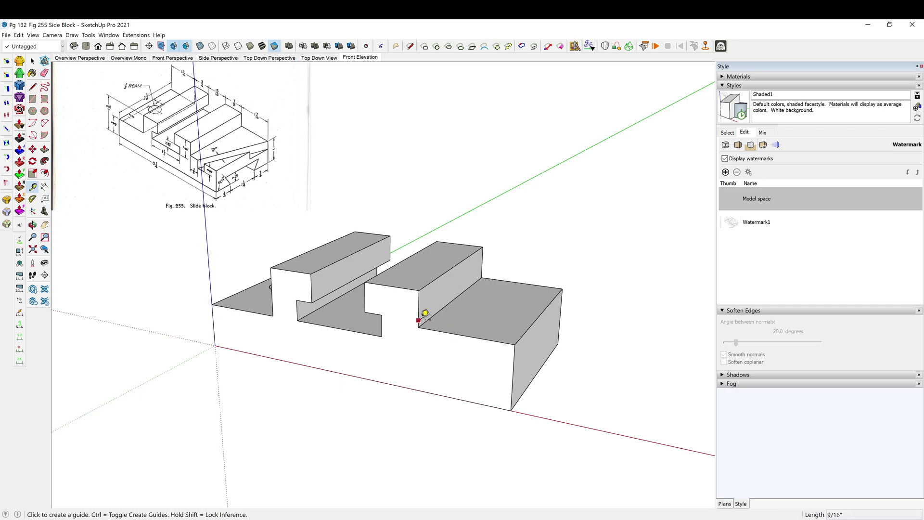
{"action": "left_click", "coordinate": [427, 321]}
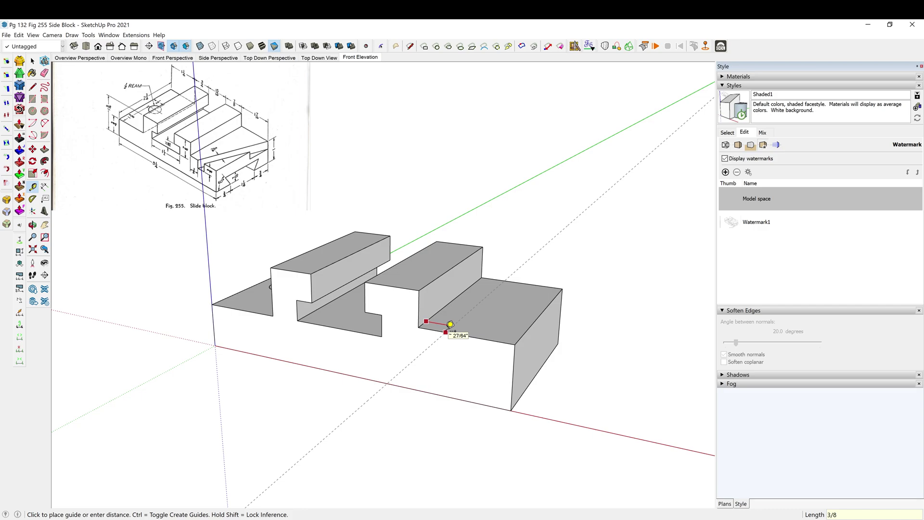
{"action": "left_click", "coordinate": [450, 324]}
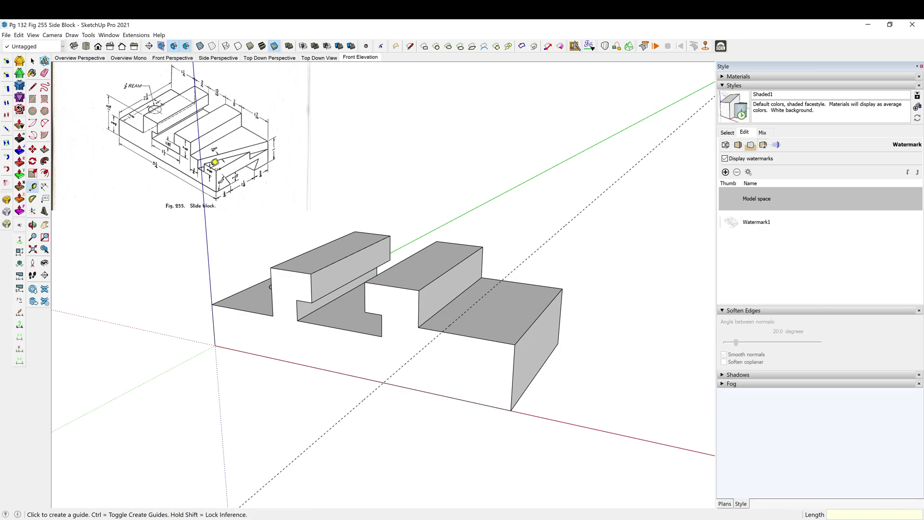
Step: Add a horizontal guide on the front face below the shelf edge and a vertical guide where the 3/8 inch shelf guide meets that edge
{"action": "left_click", "coordinate": [478, 338]}
{"action": "middle_click_drag", "start_coordinate": [469, 359], "coordinate": [458, 367]}
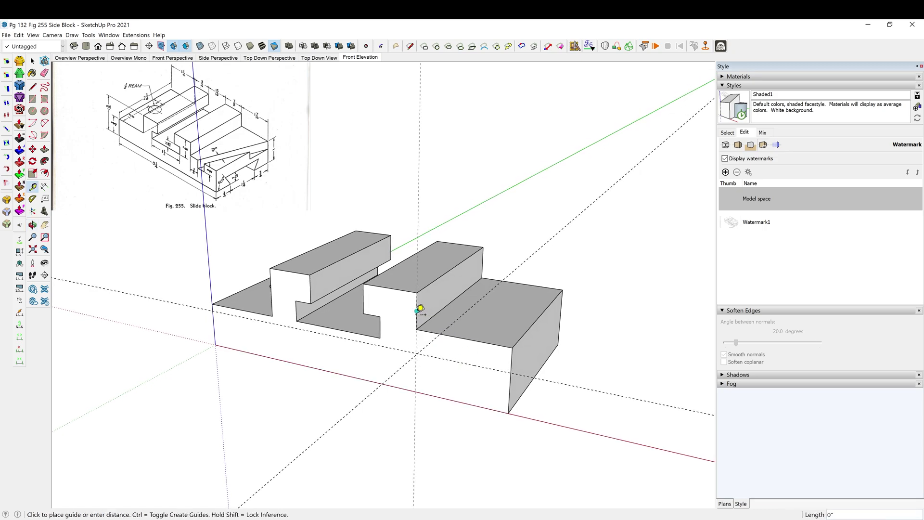
{"action": "key", "text": "space"}
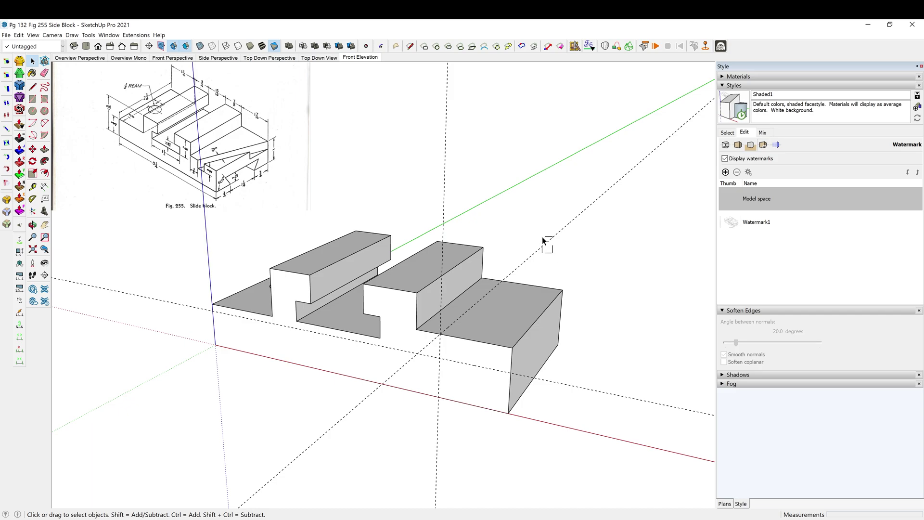
Step: Delete the 3/8 inch shelf guide and add a second vertical guide on the front face, 5/16 inch beyond the first
{"action": "key", "text": "Delete"}
{"action": "key", "text": "t"}
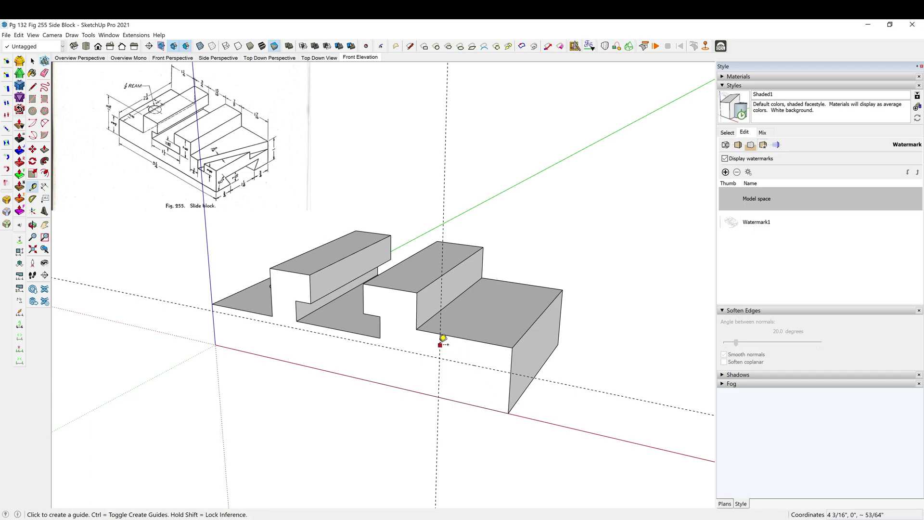
{"action": "left_click", "coordinate": [440, 337]}
{"action": "left_click", "coordinate": [462, 360]}
{"action": "left_click", "coordinate": [201, 153]}
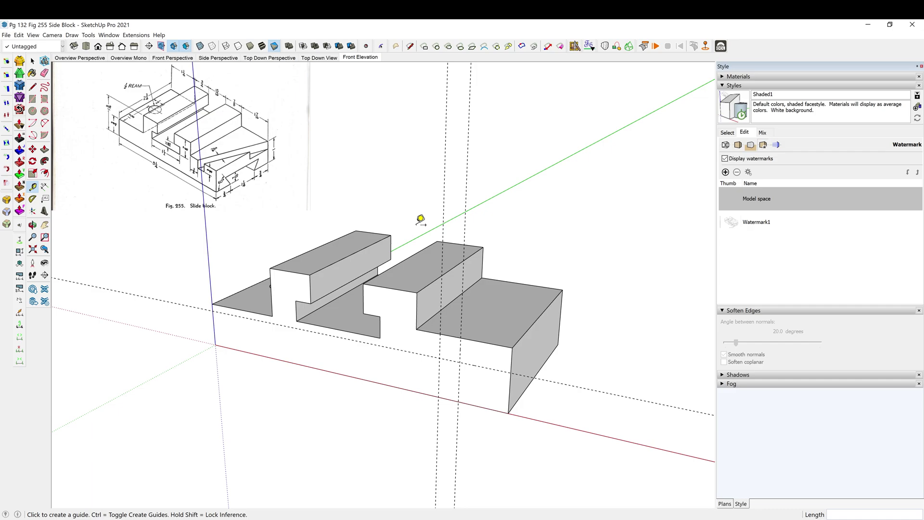
Step: Draw a diagonal line across the low shelf from the first vertical guide at the front edge to the shelf's far outer corner
{"action": "key", "text": "l"}
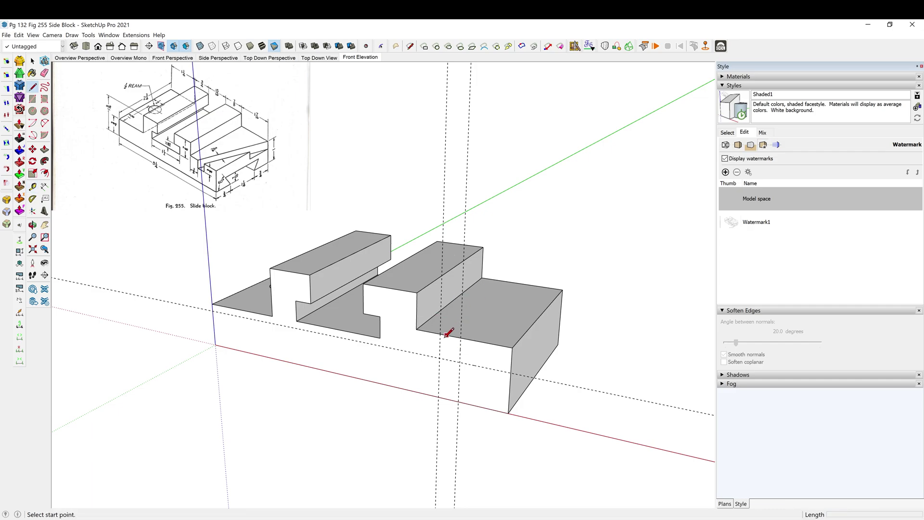
{"action": "left_click", "coordinate": [441, 333]}
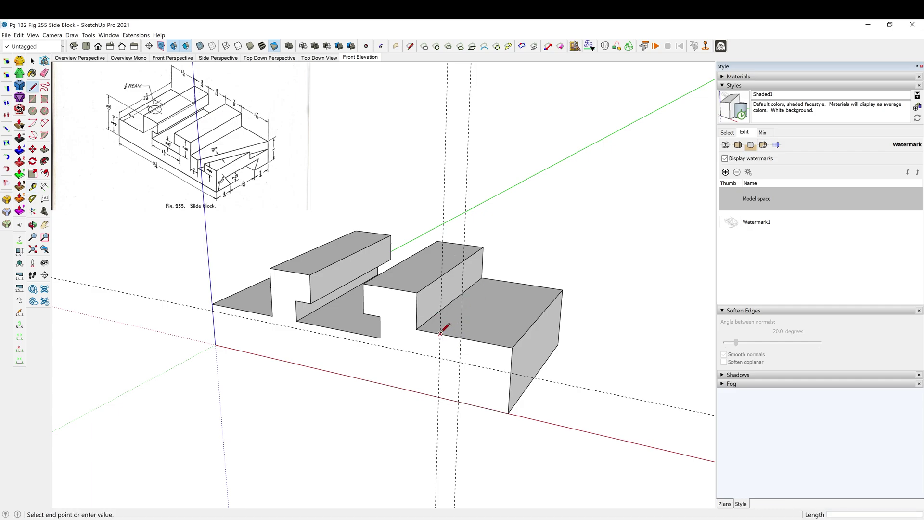
{"action": "left_click", "coordinate": [563, 289]}
{"action": "key", "text": "space"}
Step: Copy the diagonal shelf line 5/16 inch along the front edge to the second vertical guide
{"action": "left_click", "coordinate": [471, 325]}
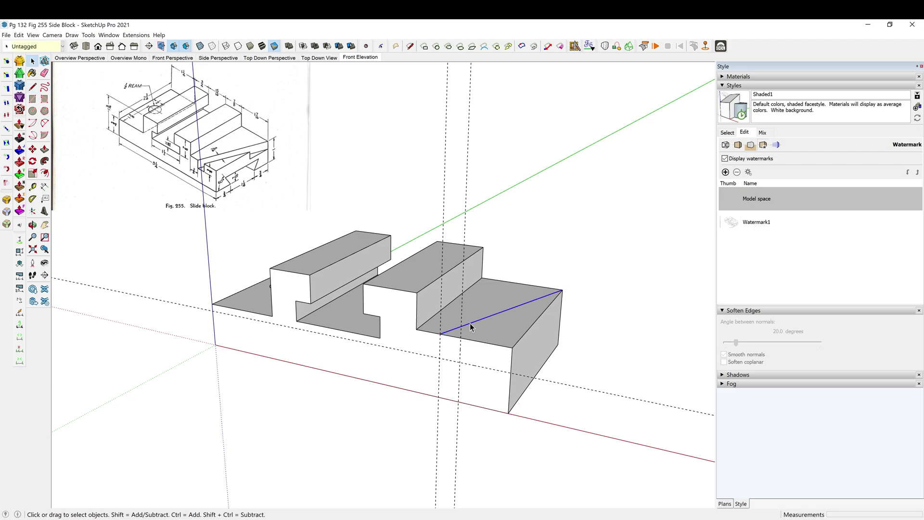
{"action": "key", "text": "m"}
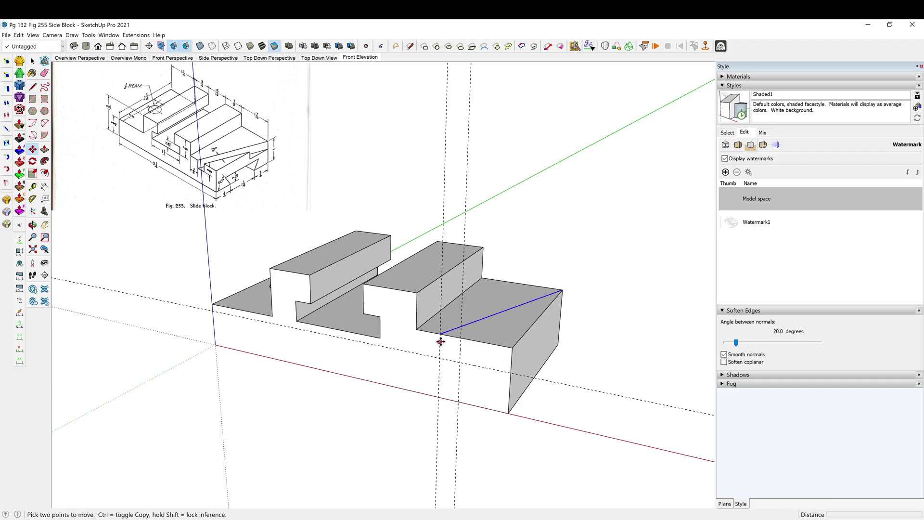
{"action": "left_click", "coordinate": [441, 334]}
{"action": "key", "text": "ctrl"}
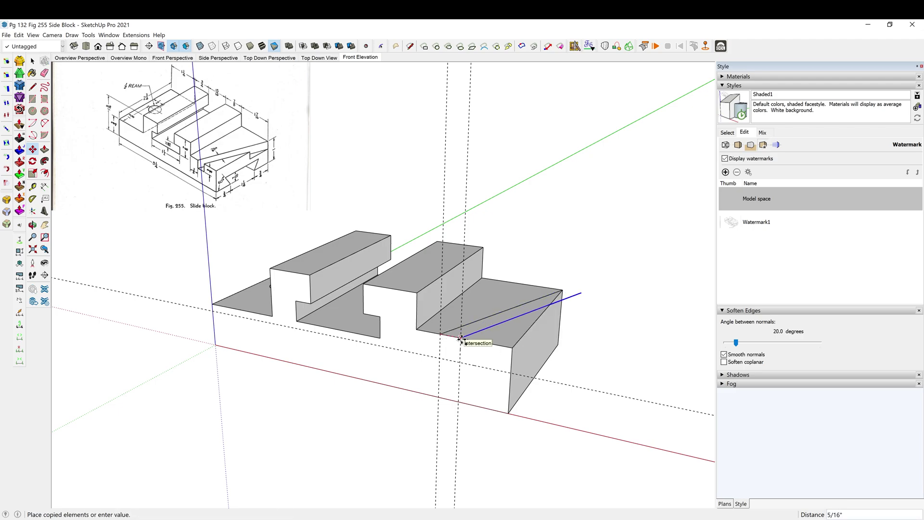
{"action": "left_click", "coordinate": [461, 339]}
{"action": "key", "text": "space"}
Step: Push the strip between the two diagonal lines down 3/8 inch to the horizontal guide to cut the slanted slot
{"action": "middle_click_drag", "start_coordinate": [461, 339], "coordinate": [553, 373]}
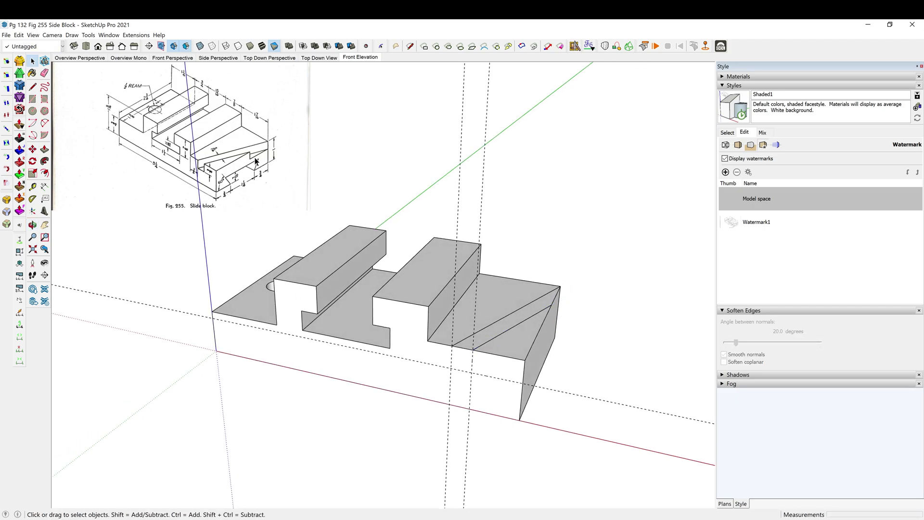
{"action": "key", "text": "p"}
{"action": "left_click", "coordinate": [465, 353]}
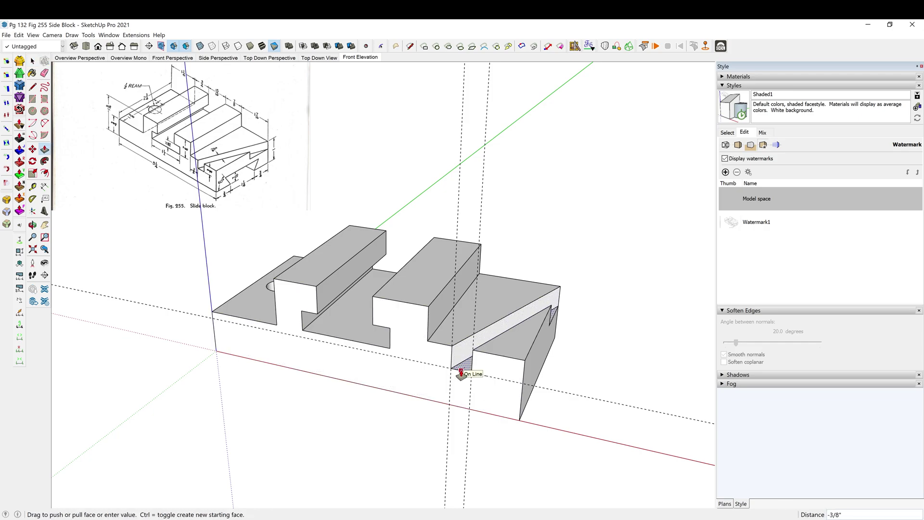
{"action": "left_click", "coordinate": [461, 373]}
{"action": "middle_click_drag", "start_coordinate": [462, 373], "coordinate": [498, 339]}
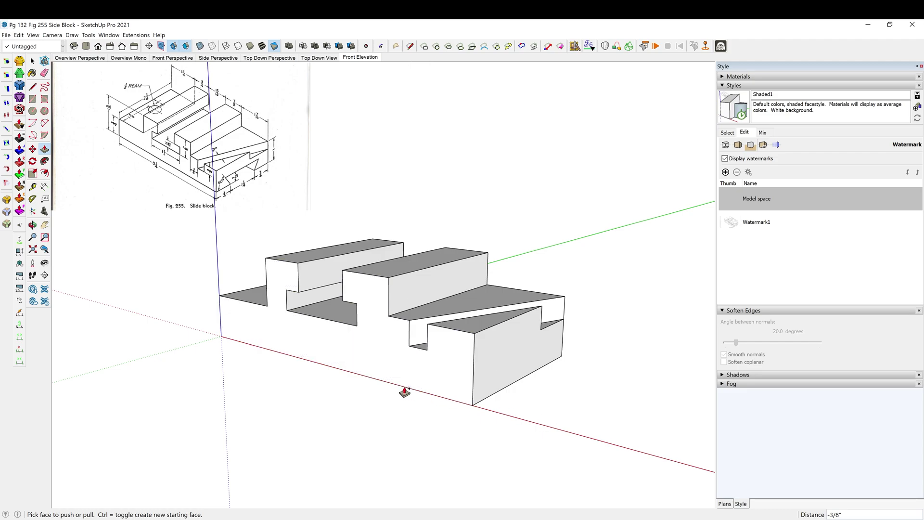
Step: Place two vertical guides on the block's low end face, one .75 inch in from each side edge
{"action": "middle_click_drag", "start_coordinate": [535, 392], "coordinate": [234, 369]}
{"action": "key", "text": "t"}
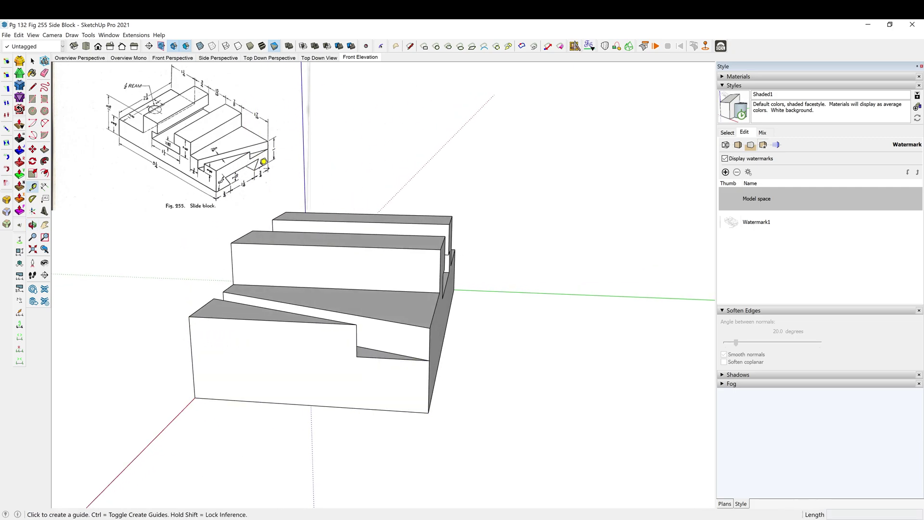
{"action": "middle_click_drag", "start_coordinate": [385, 325], "coordinate": [227, 319]}
{"action": "key", "text": "t"}
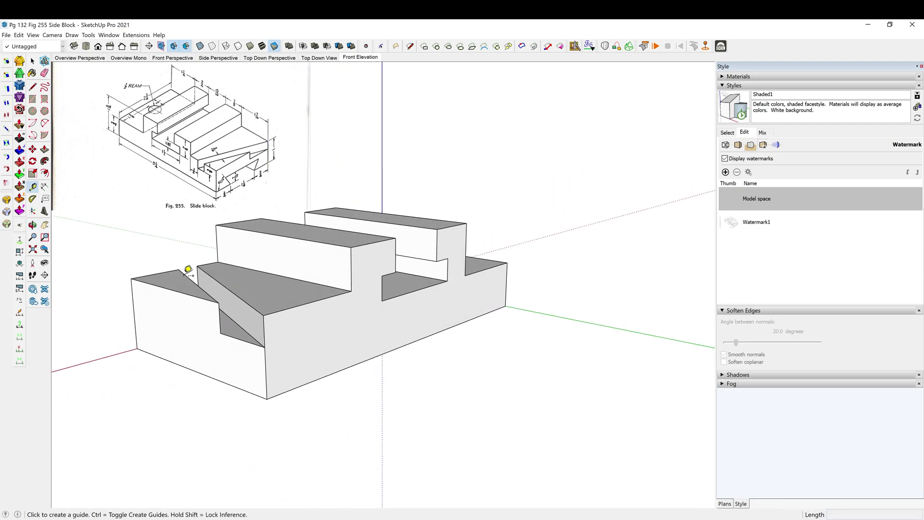
{"action": "middle_click_drag", "start_coordinate": [188, 270], "coordinate": [573, 270]}
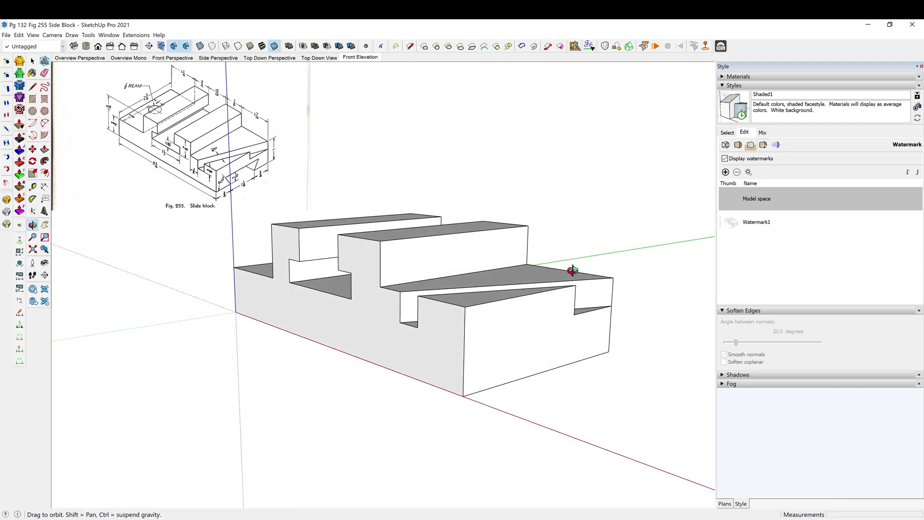
{"action": "left_click", "coordinate": [457, 349]}
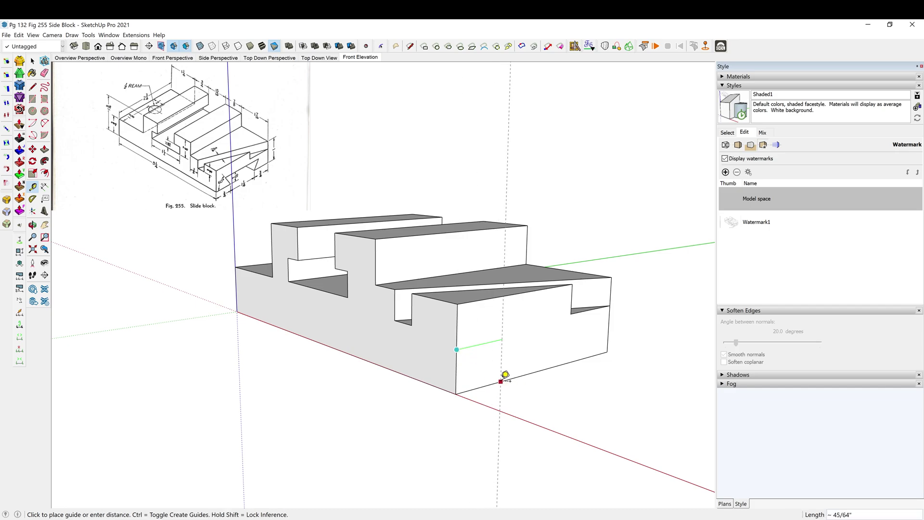
{"action": "left_click", "coordinate": [505, 375]}
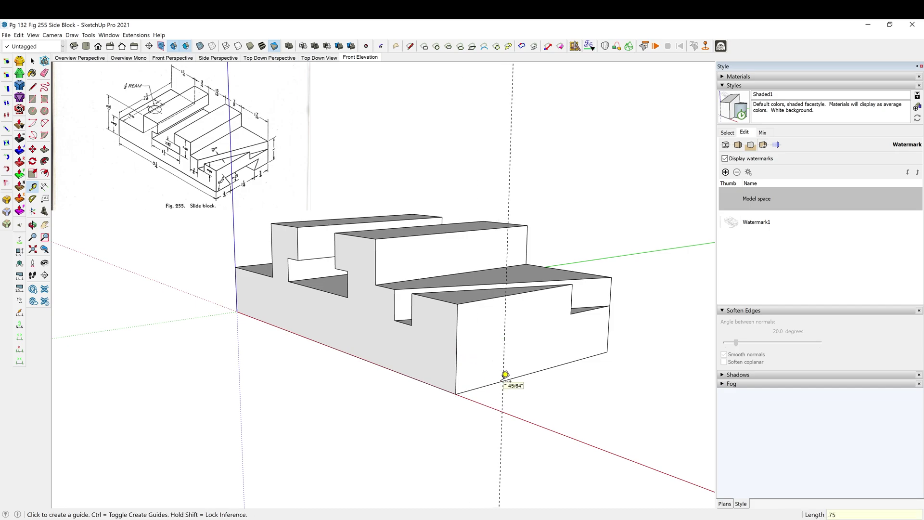
{"action": "left_click", "coordinate": [607, 339]}
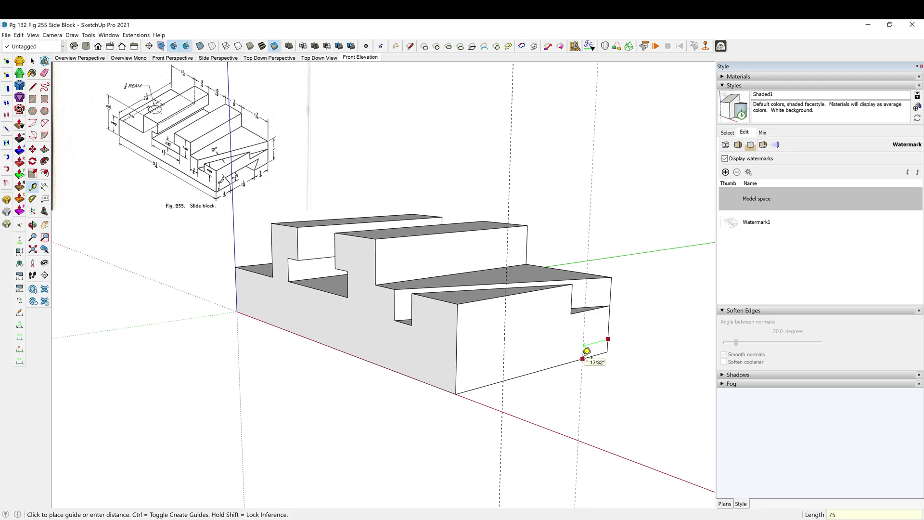
{"action": "key", "text": "Return"}
{"action": "left_click", "coordinate": [456, 347]}
Step: Add outward-leaning 60 degree protractor guides on the end face where the two vertical guides meet the bottom edge
{"action": "middle_click_drag", "start_coordinate": [495, 345], "coordinate": [414, 345]}
{"action": "key", "text": "shift+p"}
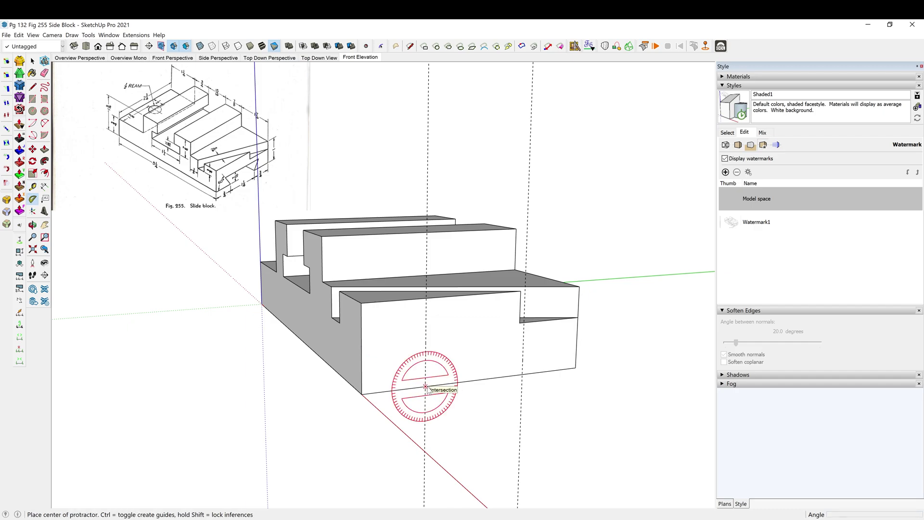
{"action": "left_click", "coordinate": [425, 386]}
{"action": "left_click", "coordinate": [373, 394]}
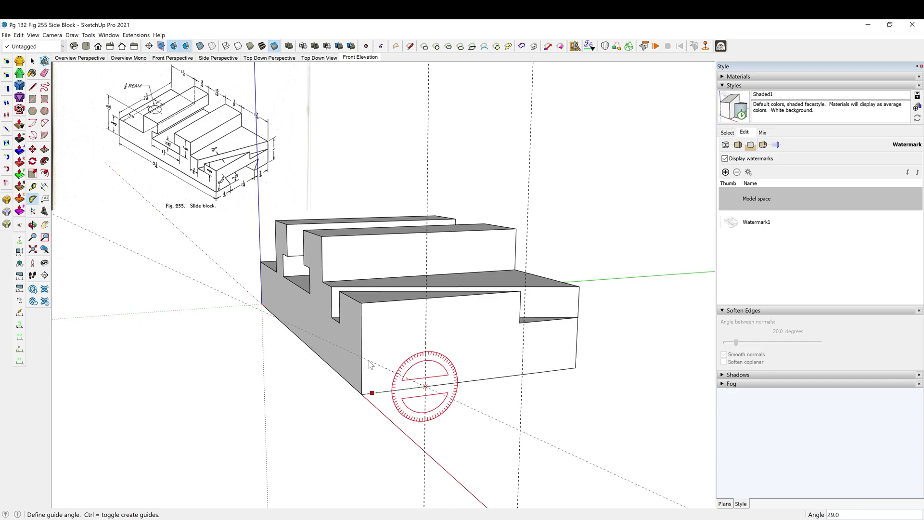
{"action": "type", "text": "60"}
{"action": "key", "text": "Return"}
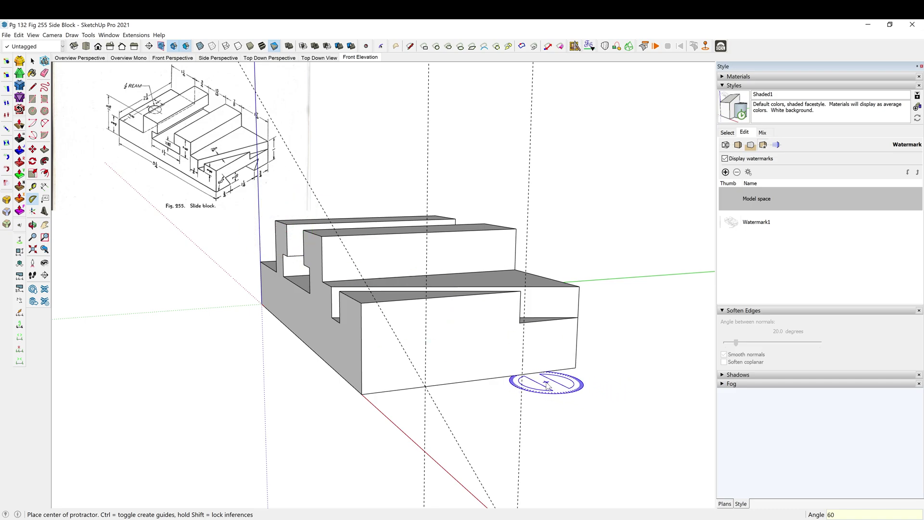
{"action": "left_click", "coordinate": [523, 375]}
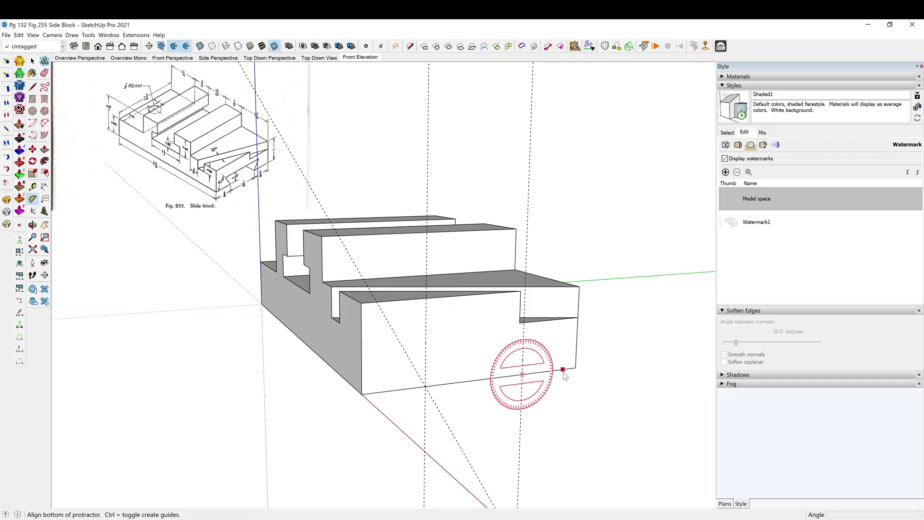
{"action": "left_click", "coordinate": [564, 370]}
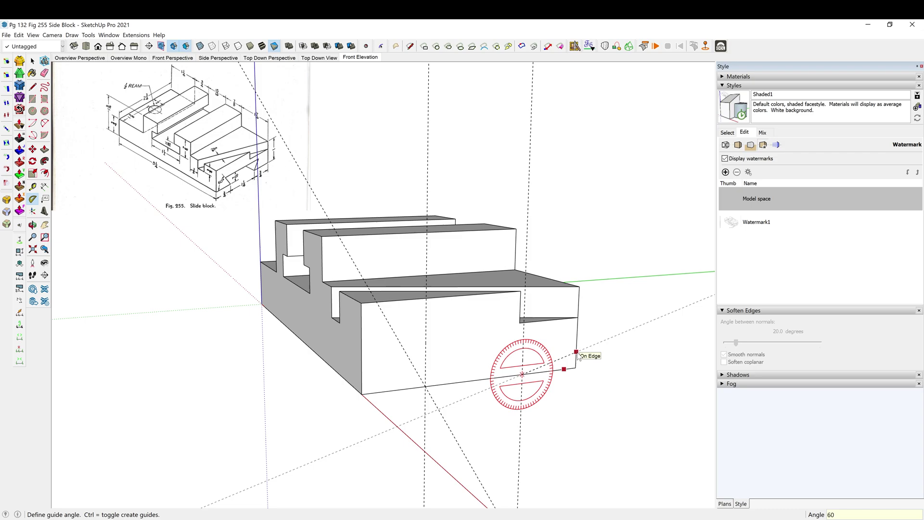
{"action": "key", "text": "Return"}
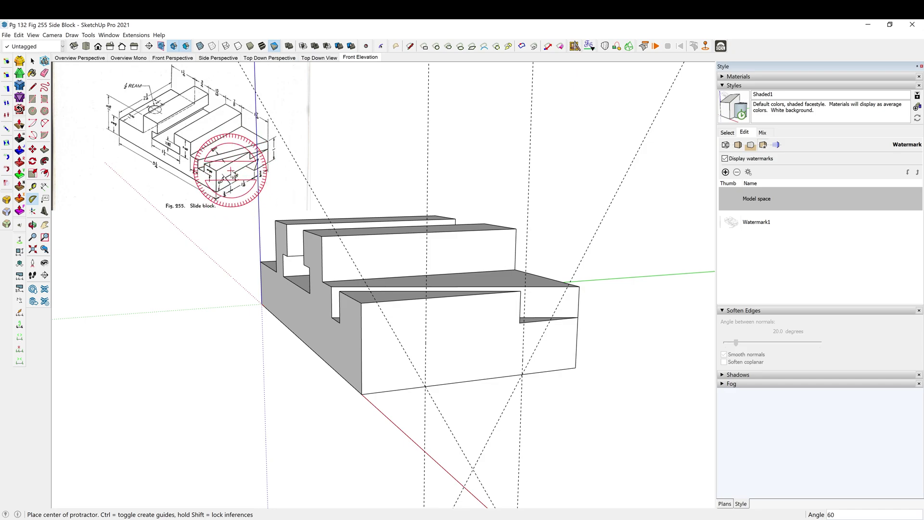
Step: Place a horizontal guide on the end face 7/16 inch above its bottom edge
{"action": "key", "text": "t"}
{"action": "left_click", "coordinate": [465, 382]}
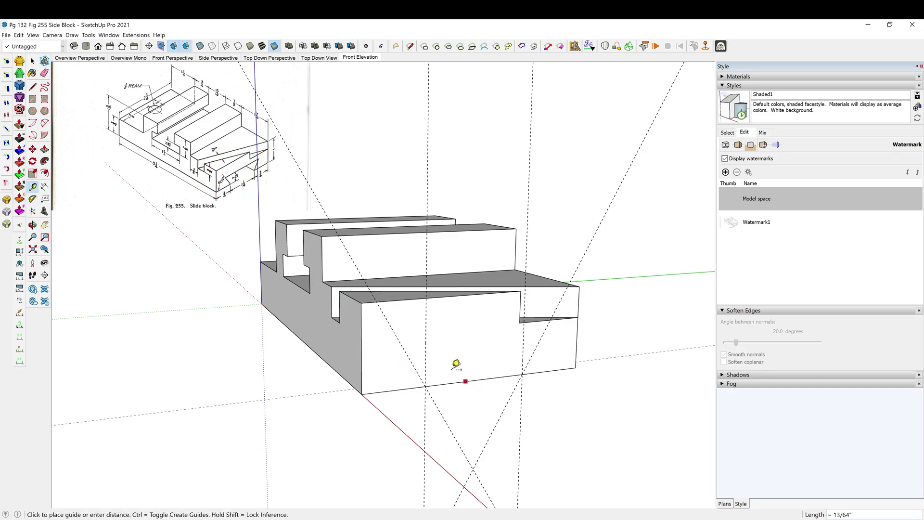
{"action": "type", "text": "7/"}
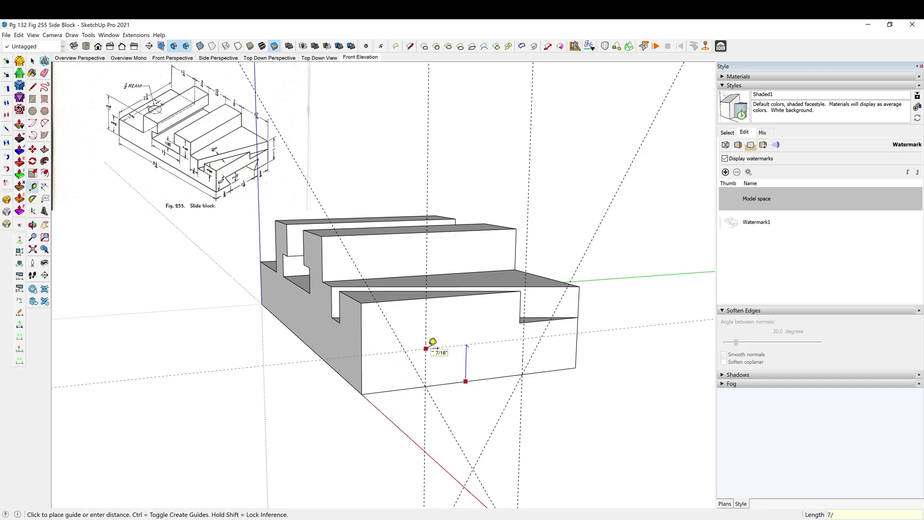
{"action": "type", "text": "16"}
{"action": "key", "text": "Return"}
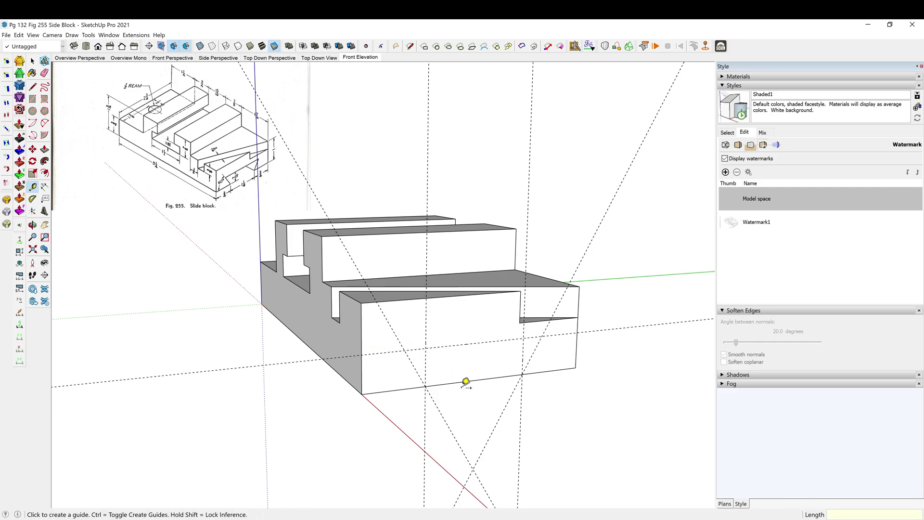
Step: Trace the dovetail profile on the end face along the two angled guides and the horizontal guide
{"action": "key", "text": "l"}
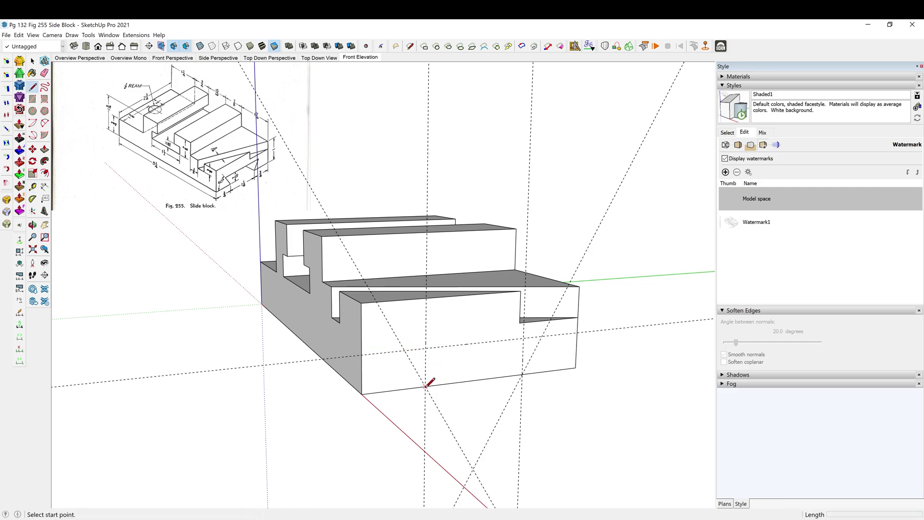
{"action": "left_click", "coordinate": [405, 350]}
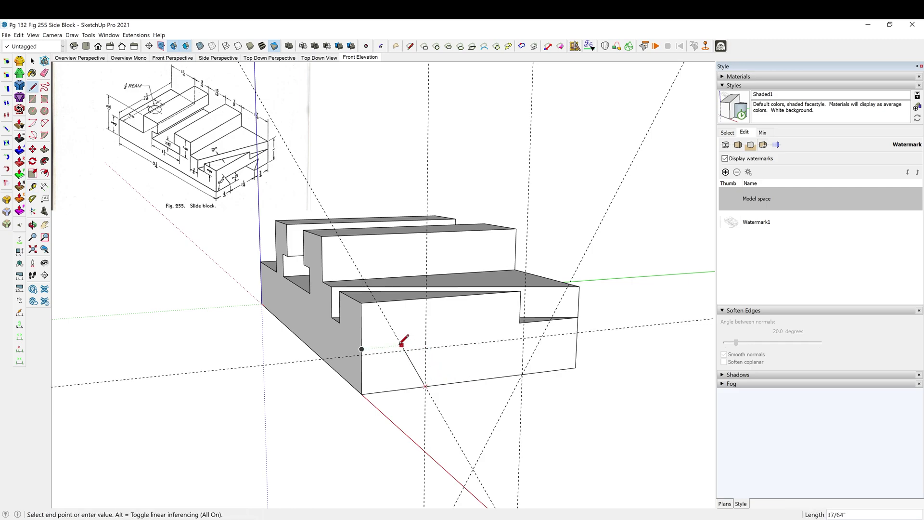
{"action": "left_click", "coordinate": [543, 336]}
{"action": "left_click", "coordinate": [524, 374]}
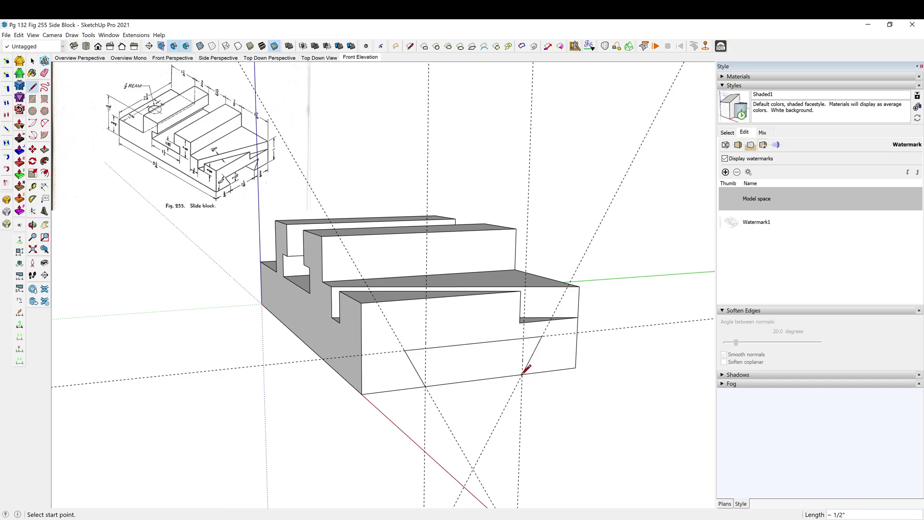
Step: Push the dovetail profile partway along the block's underside, stopping short of the reamed hole
{"action": "middle_click_drag", "start_coordinate": [524, 371], "coordinate": [570, 400]}
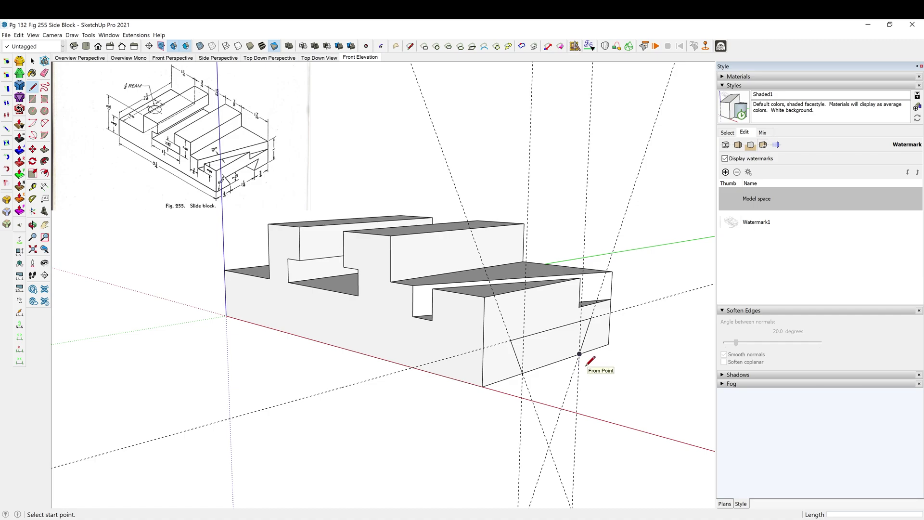
{"action": "key", "text": "p"}
{"action": "left_click", "coordinate": [552, 356]}
{"action": "middle_click_drag", "start_coordinate": [407, 365], "coordinate": [305, 341]}
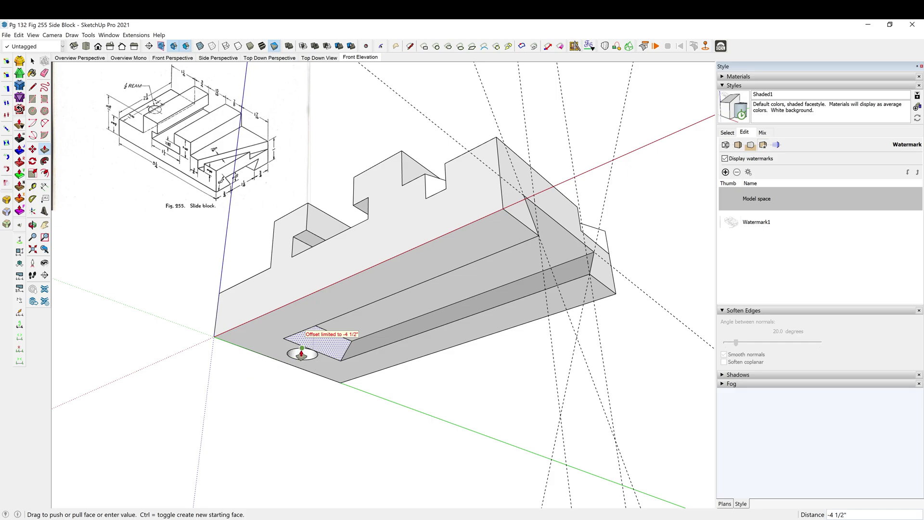
{"action": "left_click", "coordinate": [445, 314]}
{"action": "scroll", "coordinate": [346, 366], "scroll_direction": "up", "scroll_amount": 6}
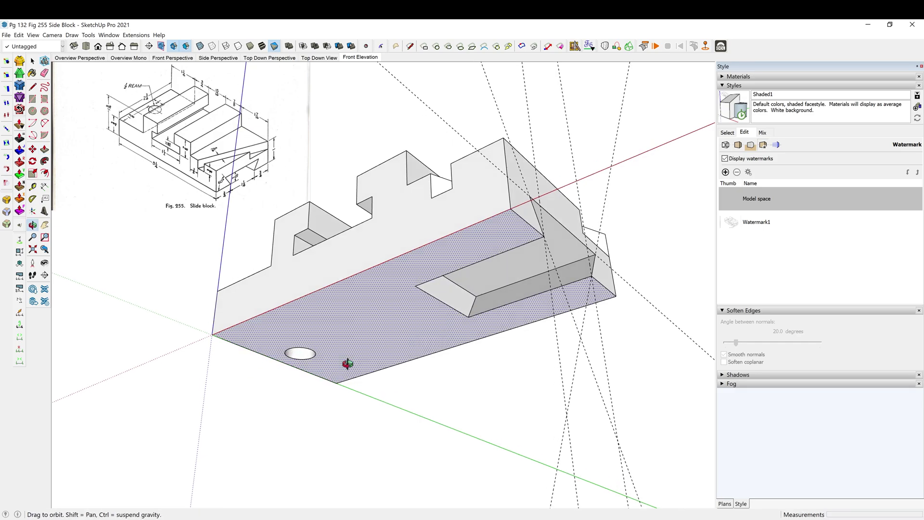
Step: Cap the hole on the block's underside with a line across its rim, and erase that line and the rim edge
{"action": "key", "text": "space"}
{"action": "key", "text": "l"}
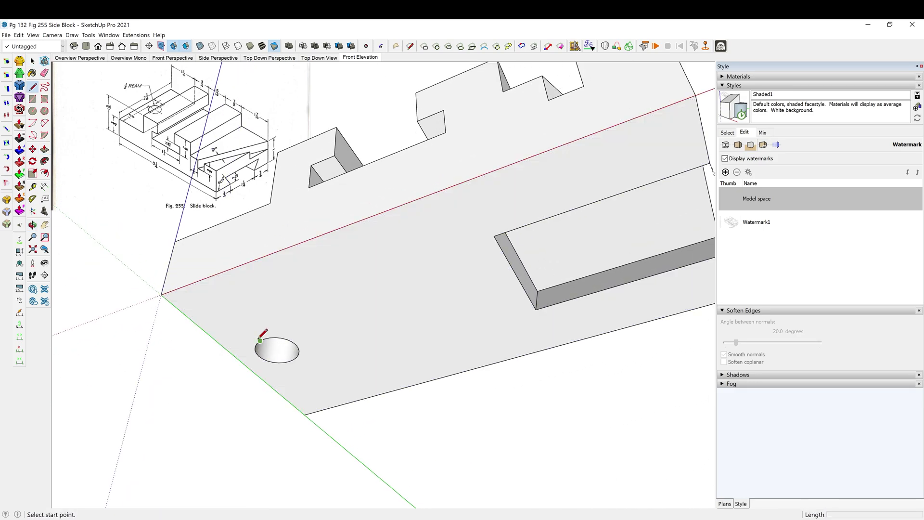
{"action": "left_click", "coordinate": [255, 344]}
{"action": "left_click", "coordinate": [291, 360]}
{"action": "key", "text": "space"}
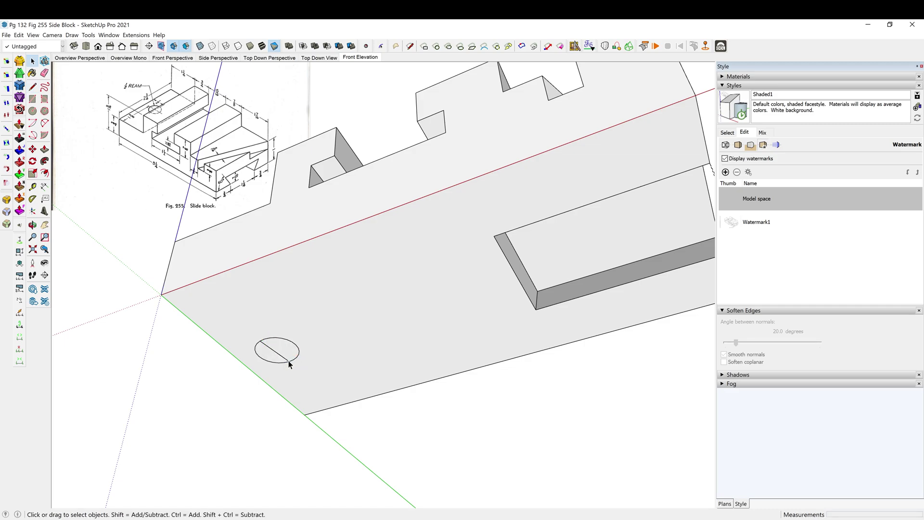
{"action": "key", "text": "e"}
{"action": "left_click", "coordinate": [277, 353]}
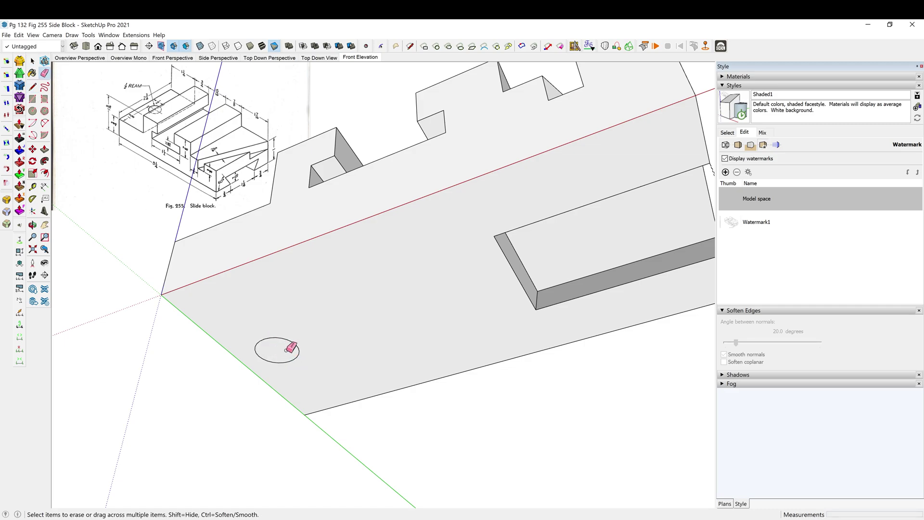
{"action": "left_click", "coordinate": [300, 347]}
Step: Push the dovetail slot's inner end face about 3 11/32 inch further so the slot runs out through the block's opposite end
{"action": "mouse_move", "coordinate": [536, 274]}
{"action": "middle_mouse_down"}
{"action": "mouse_move", "coordinate": [464, 304]}
{"action": "mouse_move", "coordinate": [520, 258]}
{"action": "middle_mouse_up"}
{"action": "key", "text": "p"}
{"action": "left_click_drag", "start_coordinate": [520, 259], "coordinate": [260, 373]}
{"action": "middle_click_drag", "start_coordinate": [285, 364], "coordinate": [581, 480]}
{"action": "scroll", "coordinate": [262, 332], "scroll_direction": "up", "scroll_amount": 3}
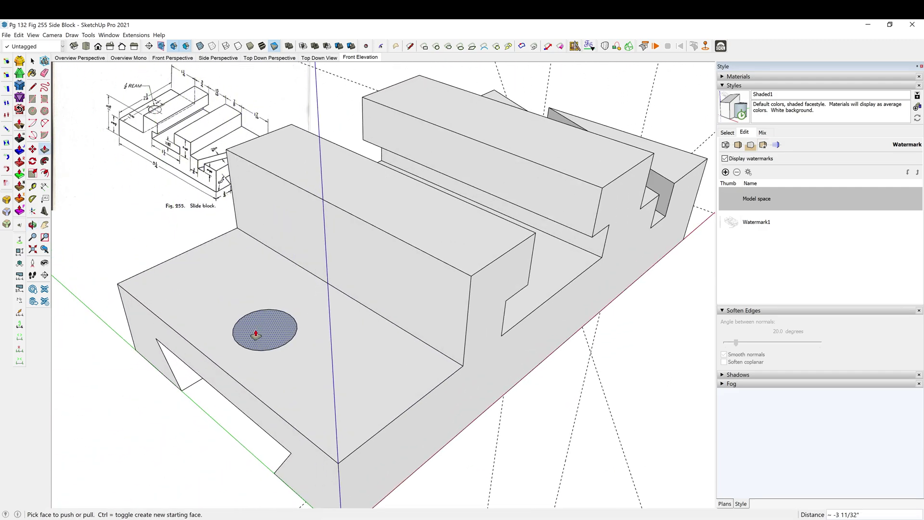
Step: Reverse the circular hole face on the block's lower step and try to push it down through the base
{"action": "right_click", "coordinate": [263, 332]}
{"action": "left_click", "coordinate": [286, 411]}
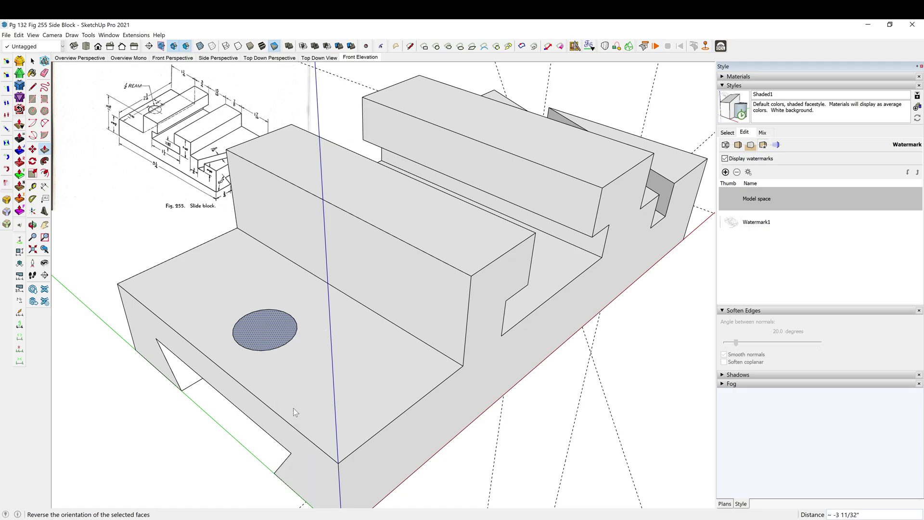
{"action": "key", "text": "p"}
{"action": "left_click", "coordinate": [262, 338]}
{"action": "left_click", "coordinate": [258, 357]}
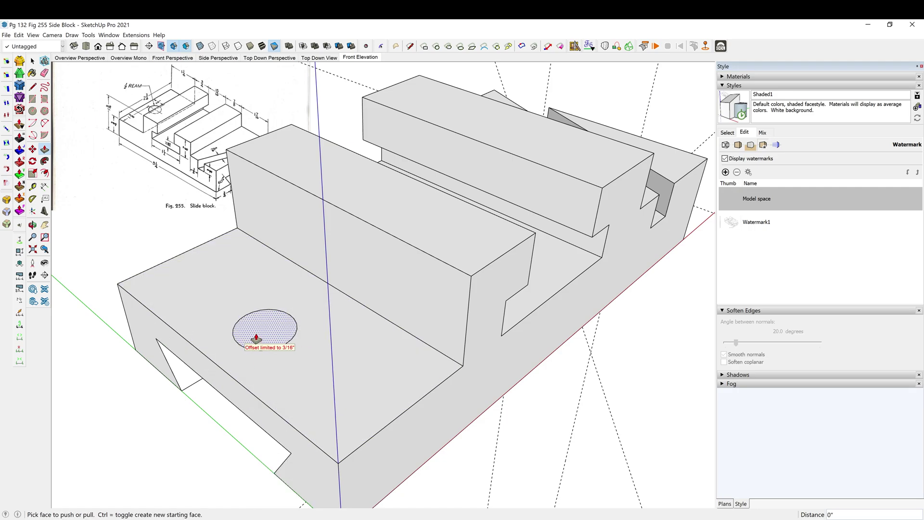
{"action": "left_click", "coordinate": [254, 345]}
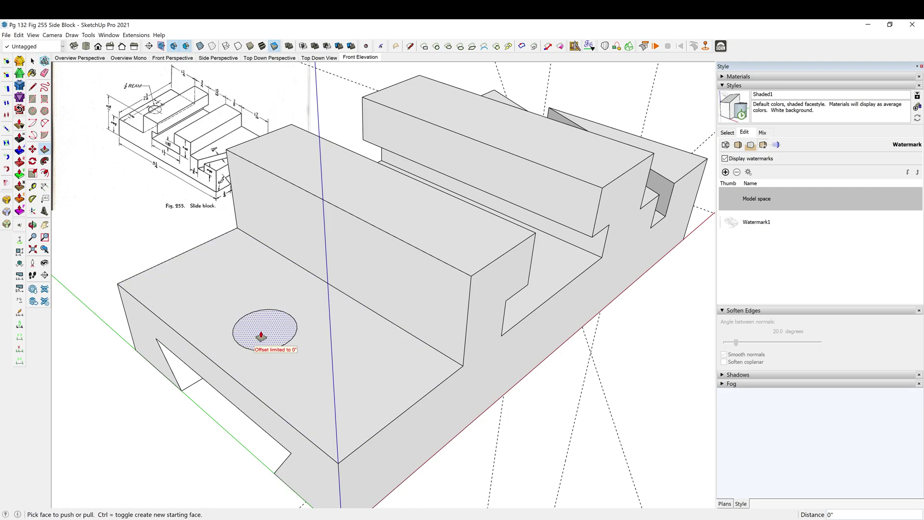
Step: Reverse the orientation of the dovetail slot's ceiling face on the block's underside
{"action": "middle_click_drag", "start_coordinate": [246, 326], "coordinate": [402, 71]}
{"action": "scroll", "coordinate": [270, 386], "scroll_direction": "down", "scroll_amount": 3}
{"action": "right_click", "coordinate": [336, 255]}
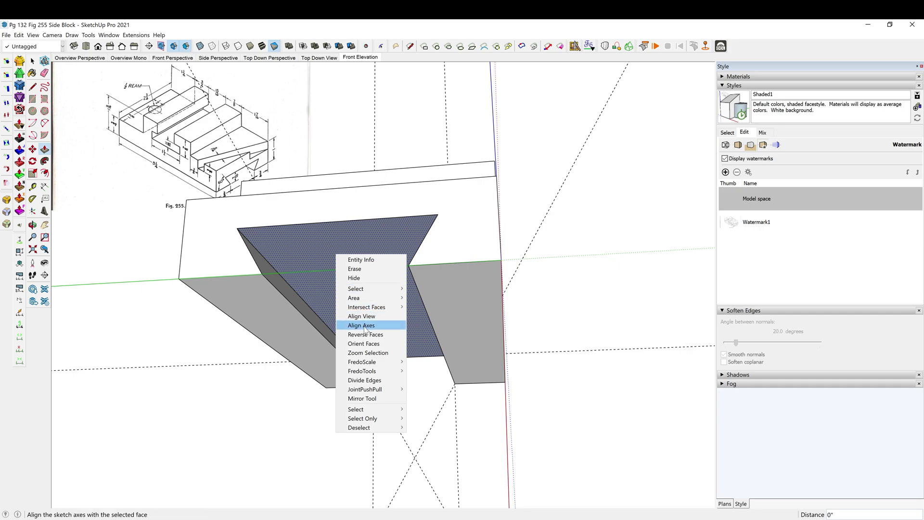
{"action": "left_click", "coordinate": [365, 334]}
Step: Draw a 1/2 inch line across the hole's circle to re-form its face, and erase that line
{"action": "middle_click_drag", "start_coordinate": [368, 262], "coordinate": [274, 385]}
{"action": "key", "text": "l"}
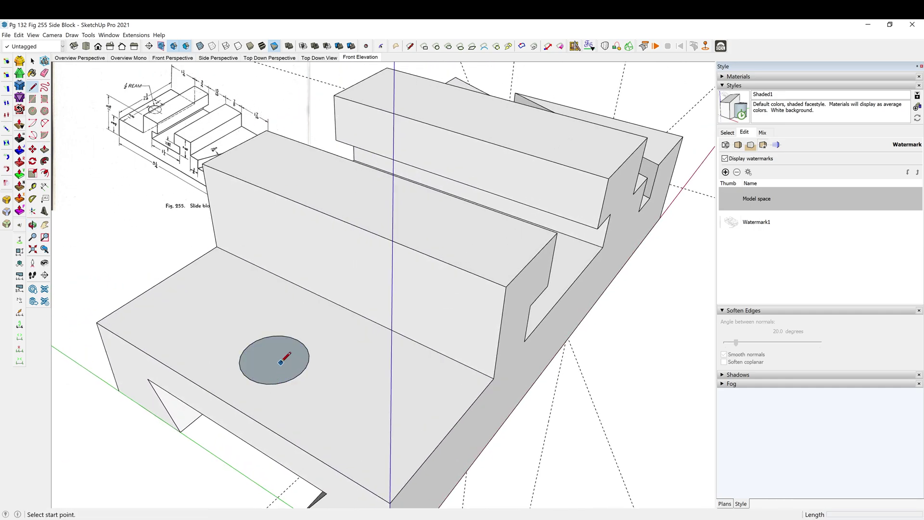
{"action": "mouse_move", "coordinate": [288, 347]}
{"action": "middle_mouse_down"}
{"action": "mouse_move", "coordinate": [345, 173]}
{"action": "mouse_move", "coordinate": [299, 437]}
{"action": "mouse_move", "coordinate": [289, 365]}
{"action": "middle_mouse_up"}
{"action": "left_click", "coordinate": [274, 356]}
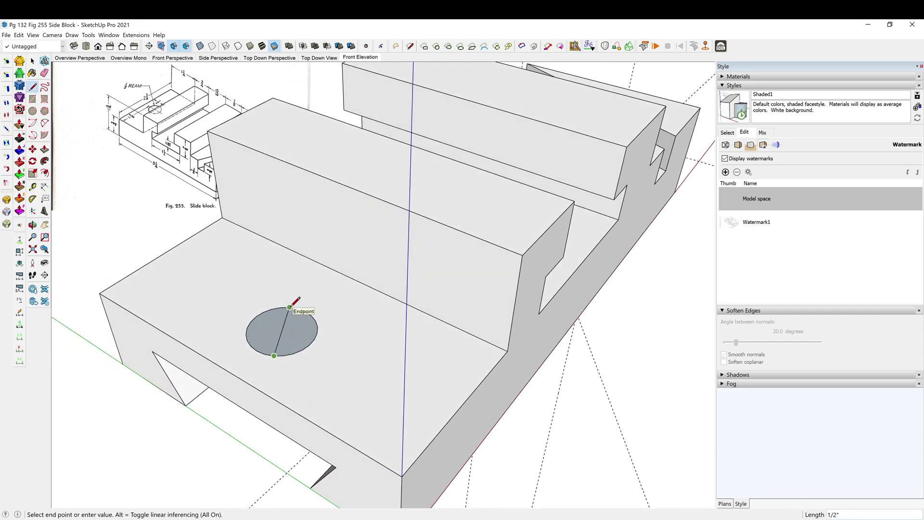
{"action": "left_click", "coordinate": [289, 307]}
{"action": "key", "text": "e"}
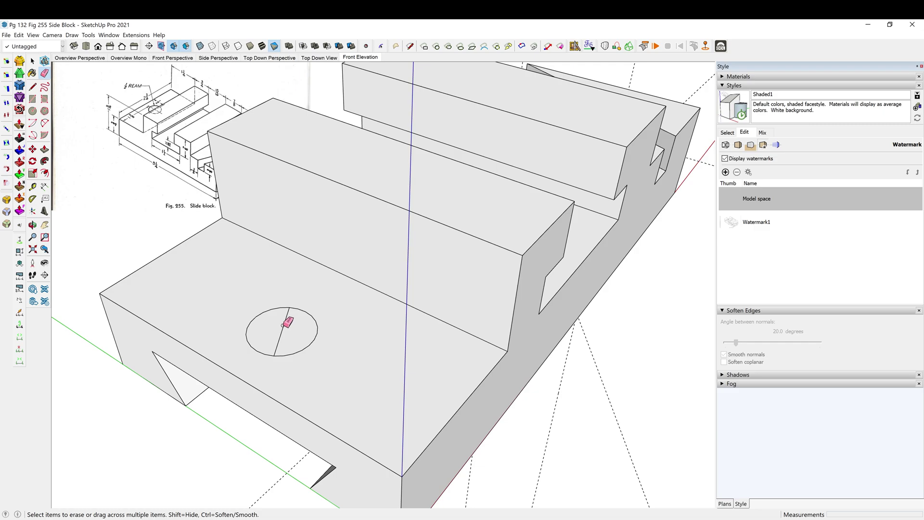
{"action": "left_click", "coordinate": [284, 328]}
Step: Push the circular face down 5/16 inch so the hole opens into the dovetail slot
{"action": "key", "text": "p"}
{"action": "left_click", "coordinate": [278, 327]}
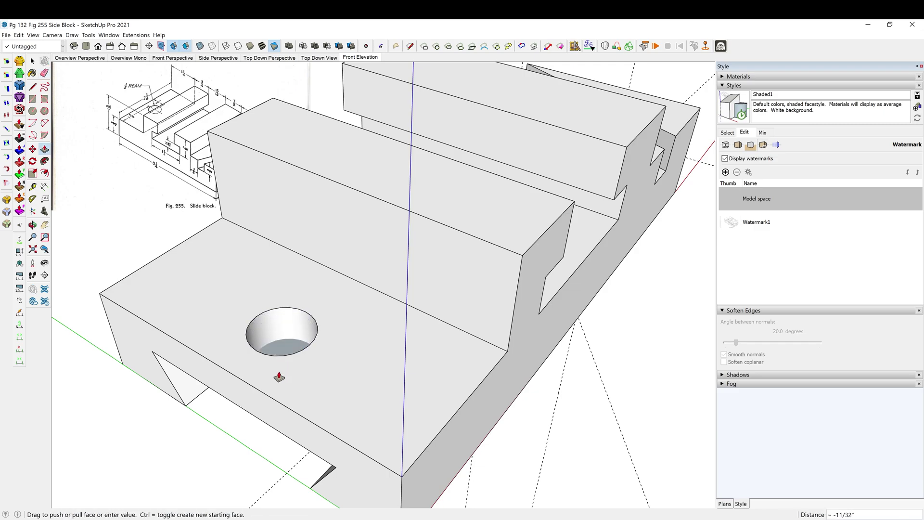
{"action": "mouse_move", "coordinate": [277, 377]}
{"action": "middle_mouse_down"}
{"action": "mouse_move", "coordinate": [320, 200]}
{"action": "mouse_move", "coordinate": [266, 309]}
{"action": "mouse_move", "coordinate": [299, 186]}
{"action": "mouse_move", "coordinate": [278, 370]}
{"action": "mouse_move", "coordinate": [189, 424]}
{"action": "mouse_move", "coordinate": [313, 268]}
{"action": "mouse_move", "coordinate": [288, 226]}
{"action": "mouse_move", "coordinate": [228, 217]}
{"action": "mouse_move", "coordinate": [251, 221]}
{"action": "middle_mouse_up"}
{"action": "left_click", "coordinate": [266, 309]}
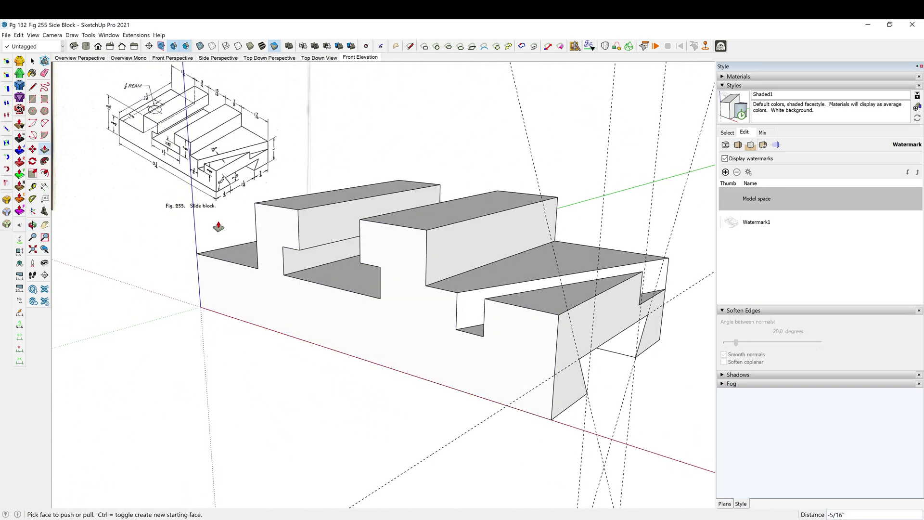
Step: Remove all the dashed construction guides around the block
{"action": "scroll", "coordinate": [267, 246], "scroll_direction": "down", "scroll_amount": 2}
{"action": "scroll", "coordinate": [586, 292], "scroll_direction": "up", "scroll_amount": 1}
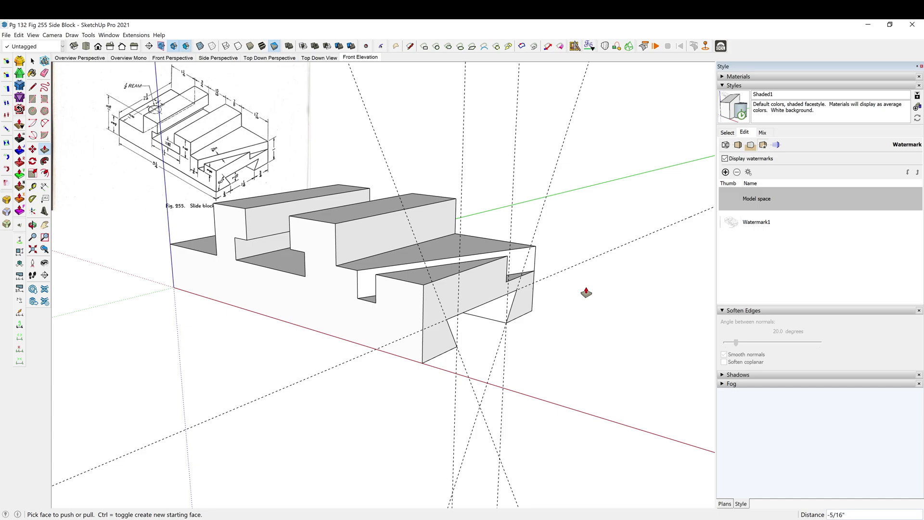
{"action": "scroll", "coordinate": [584, 324], "scroll_direction": "up", "scroll_amount": 2}
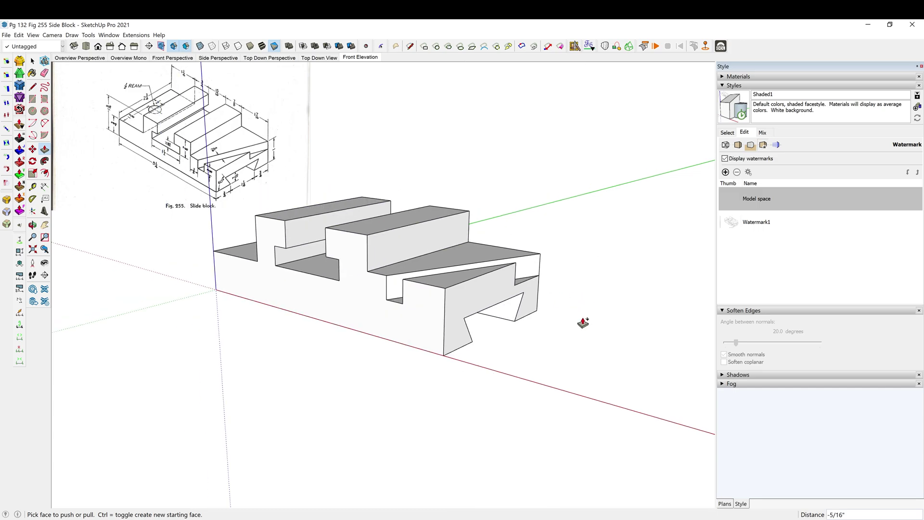
Step: Select the entire block geometry and make it a component named "Fig. 255. Slide Block"
{"action": "key", "text": "space"}
{"action": "triple_click", "coordinate": [409, 244]}
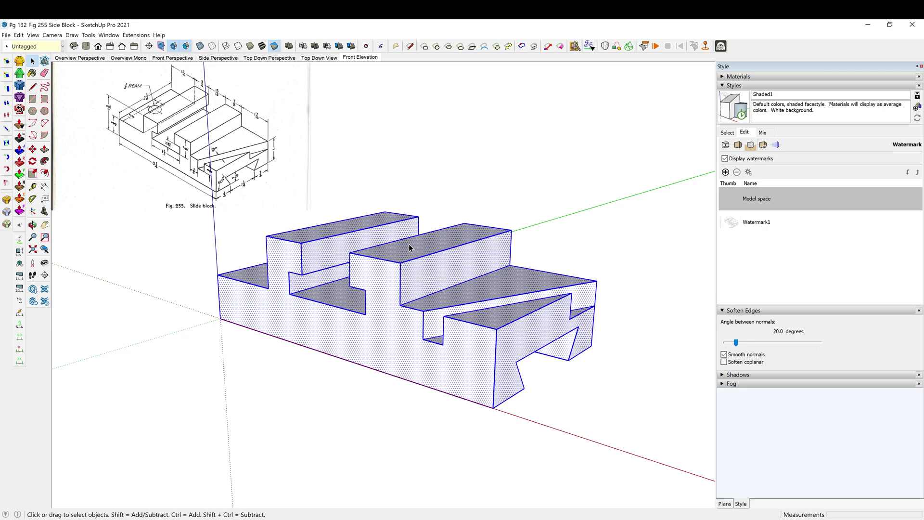
{"action": "key", "text": "g"}
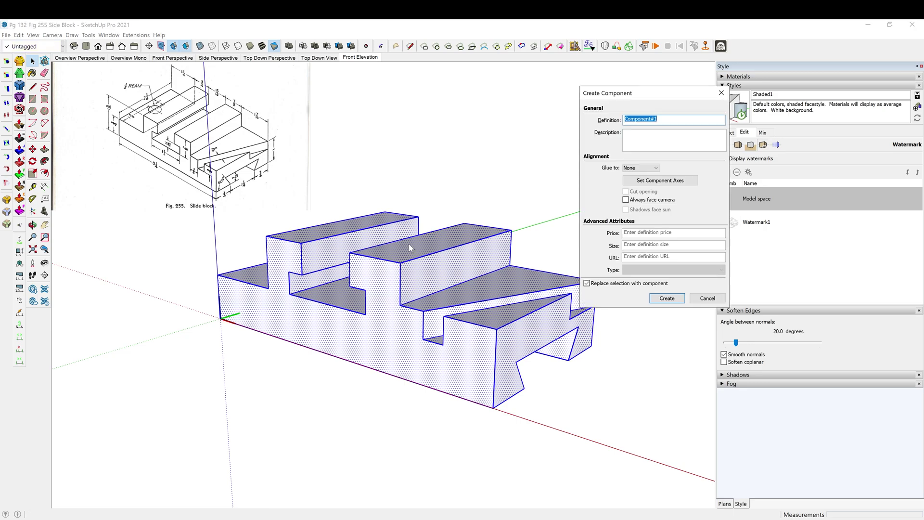
{"action": "type", "text": "Fig. 255. Slide Block"}
{"action": "left_click", "coordinate": [667, 298]}
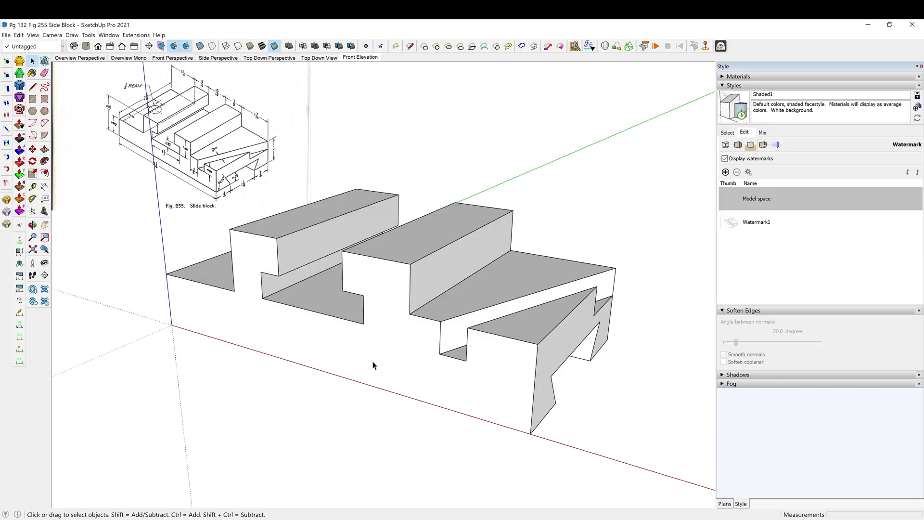
{"action": "middle_click_drag", "start_coordinate": [516, 370], "coordinate": [409, 360]}
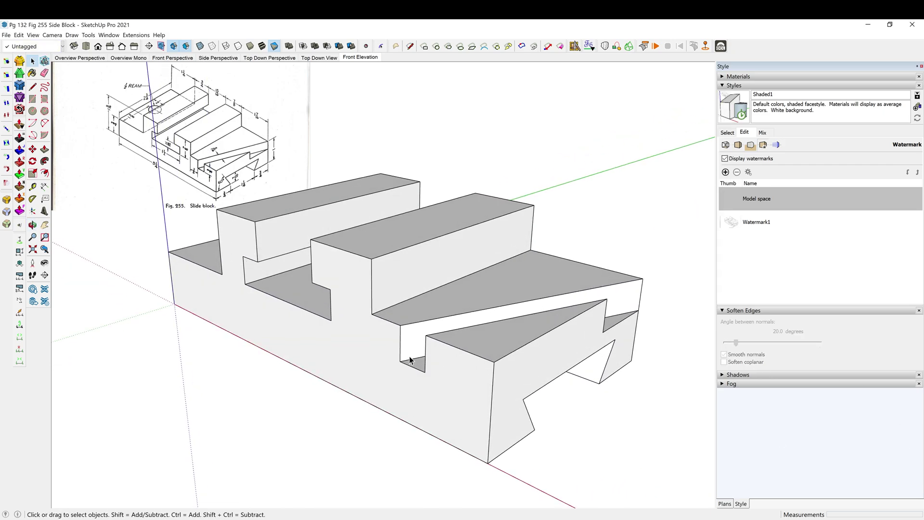